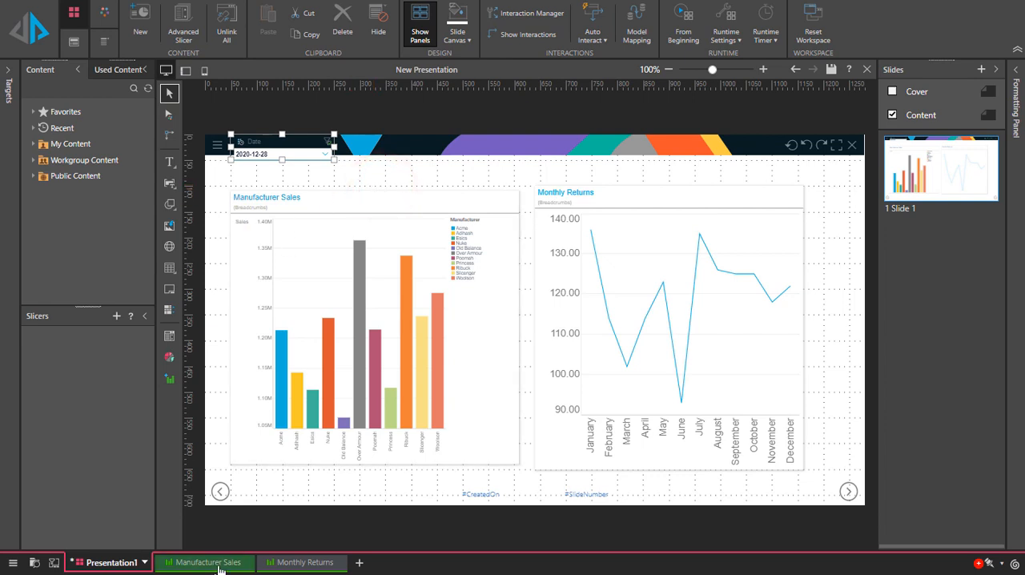
Review the Manufacturer Sales and Monthly Returns reports and go back to Presentation1.
{"action": "left_click", "coordinate": [217, 563]}
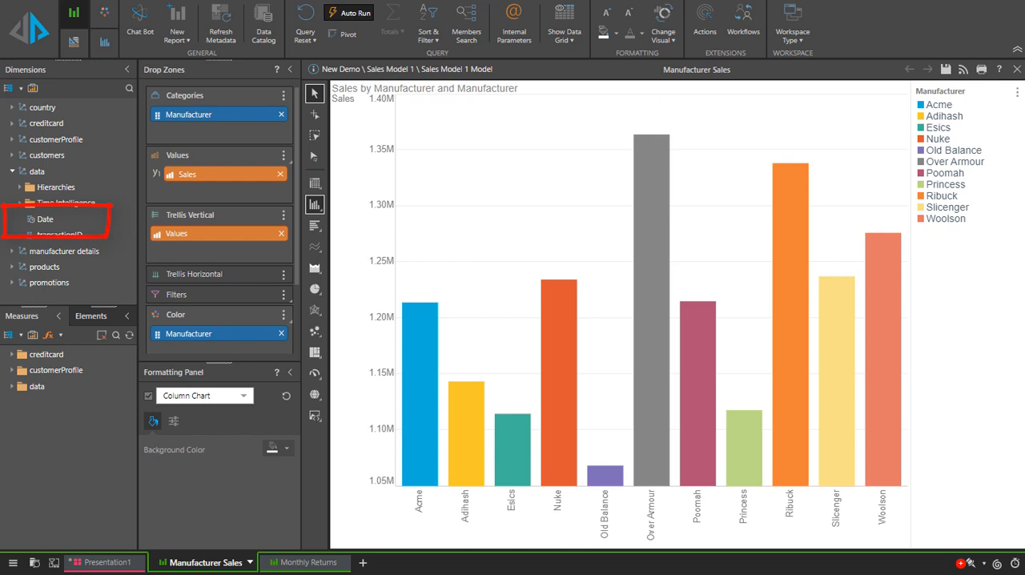
{"action": "left_click", "coordinate": [301, 563]}
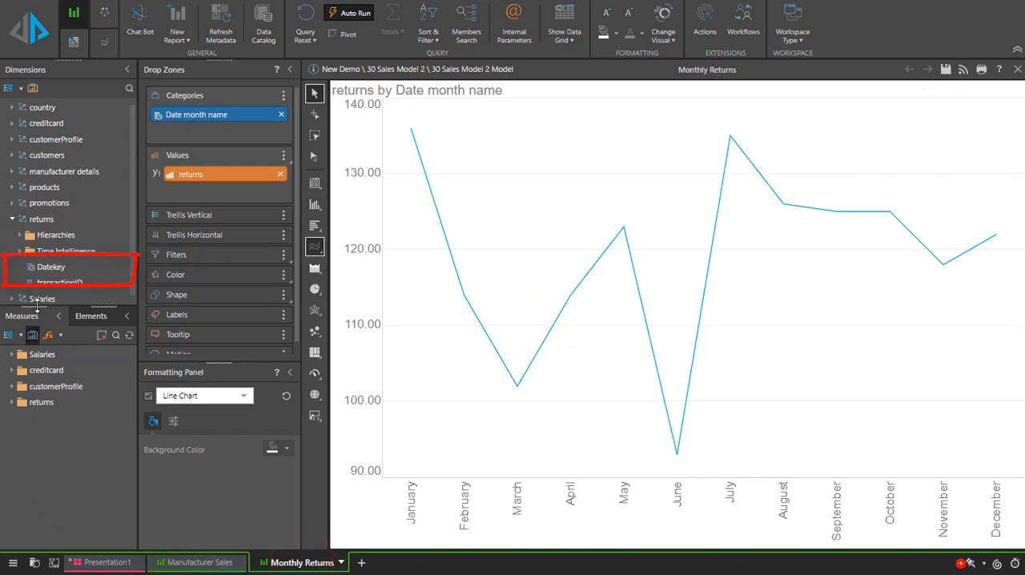
{"action": "left_click", "coordinate": [106, 563]}
Enable all interactions targeting Manufacturer Sales and Monthly Returns, and preview the presentation at runtime.
{"action": "left_click", "coordinate": [509, 15]}
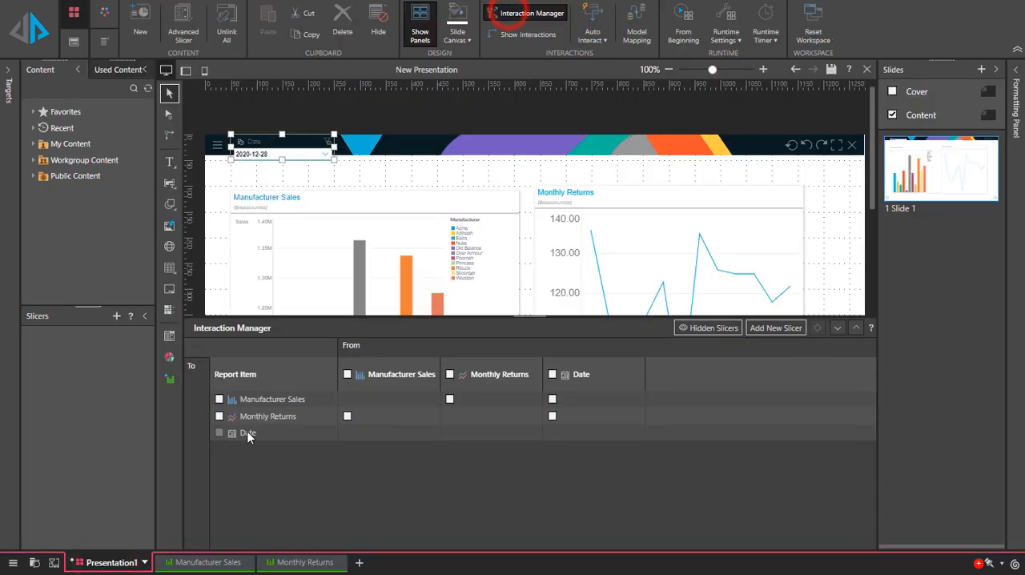
{"action": "left_click", "coordinate": [219, 398]}
{"action": "left_click", "coordinate": [219, 415]}
{"action": "left_click", "coordinate": [837, 328]}
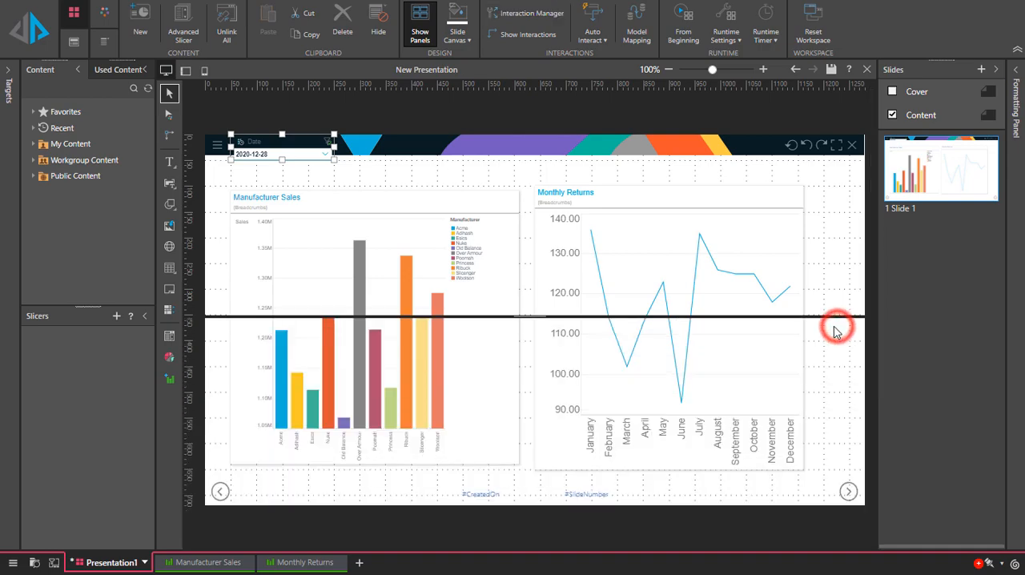
{"action": "left_click", "coordinate": [33, 30]}
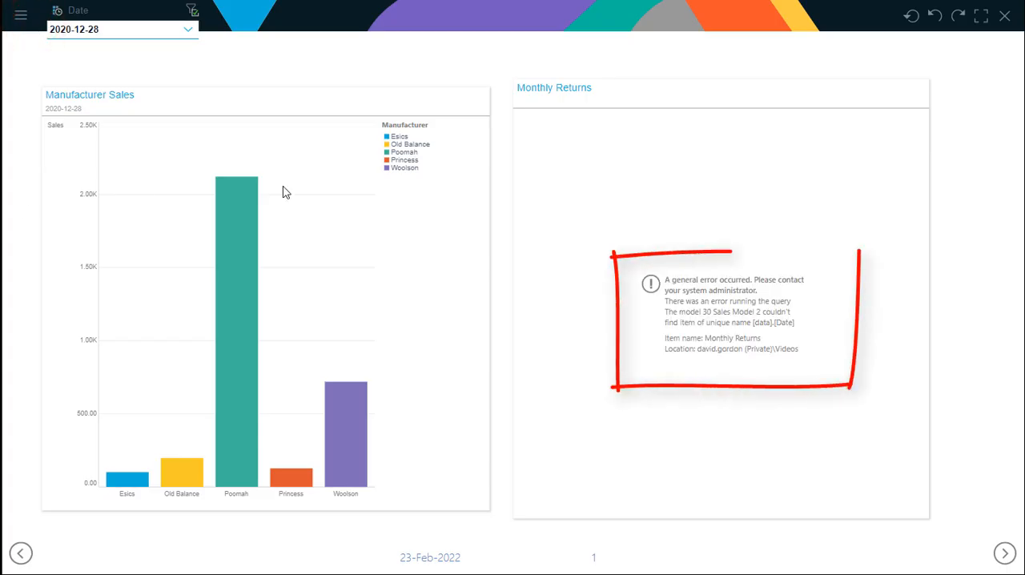
{"action": "left_click", "coordinate": [1006, 17]}
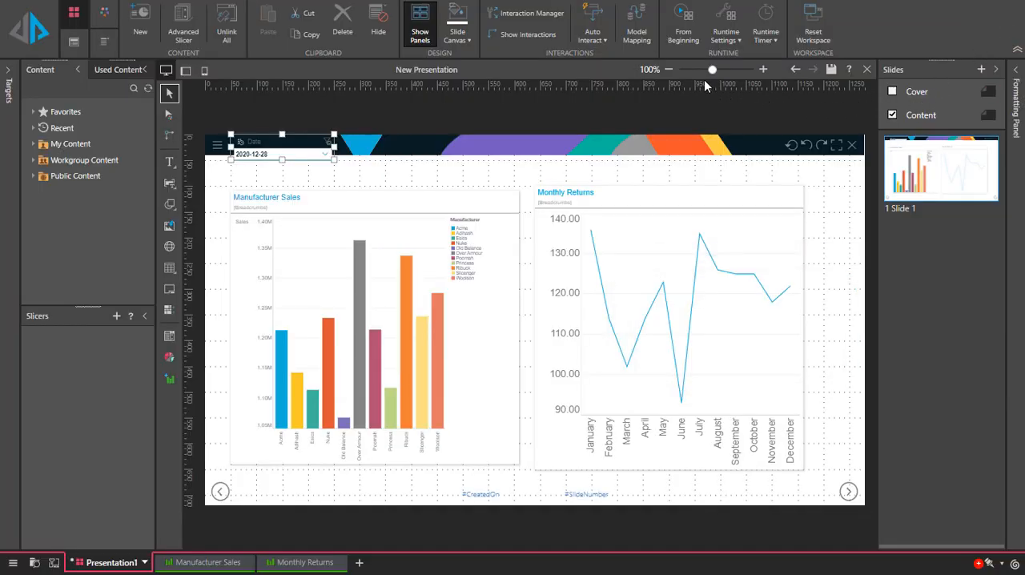
Add a new model mapping to the presentation and title it "Date Mapping".
{"action": "left_click", "coordinate": [636, 30]}
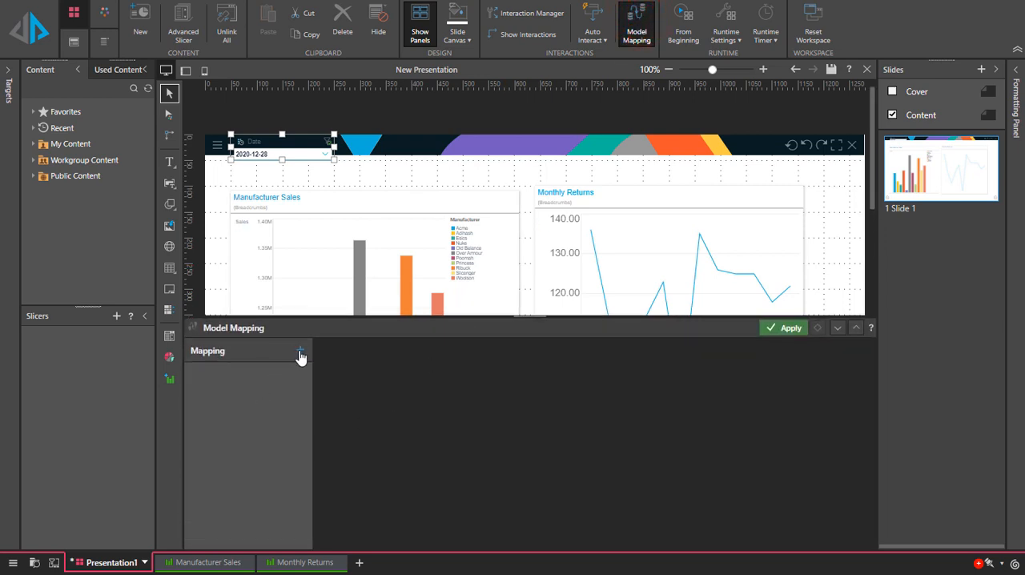
{"action": "left_click", "coordinate": [299, 353]}
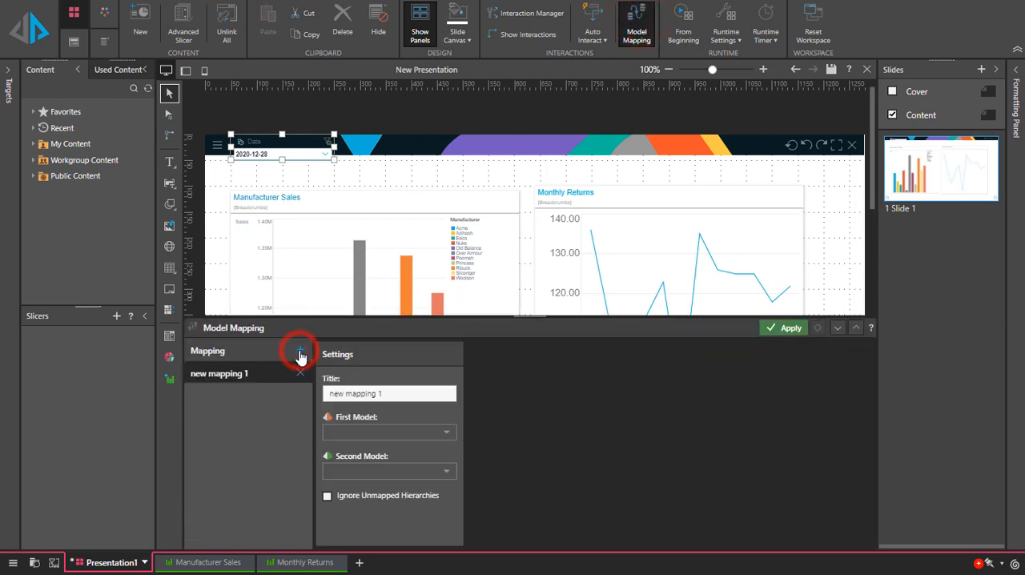
{"action": "triple_click", "coordinate": [390, 394]}
{"action": "type", "text": "D"}
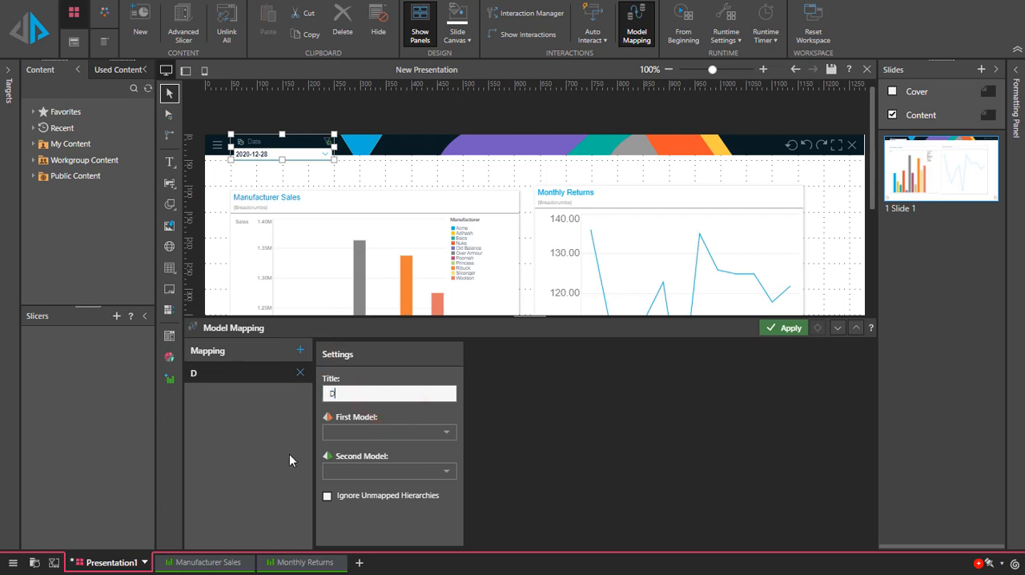
{"action": "type", "text": "ate Mapping"}
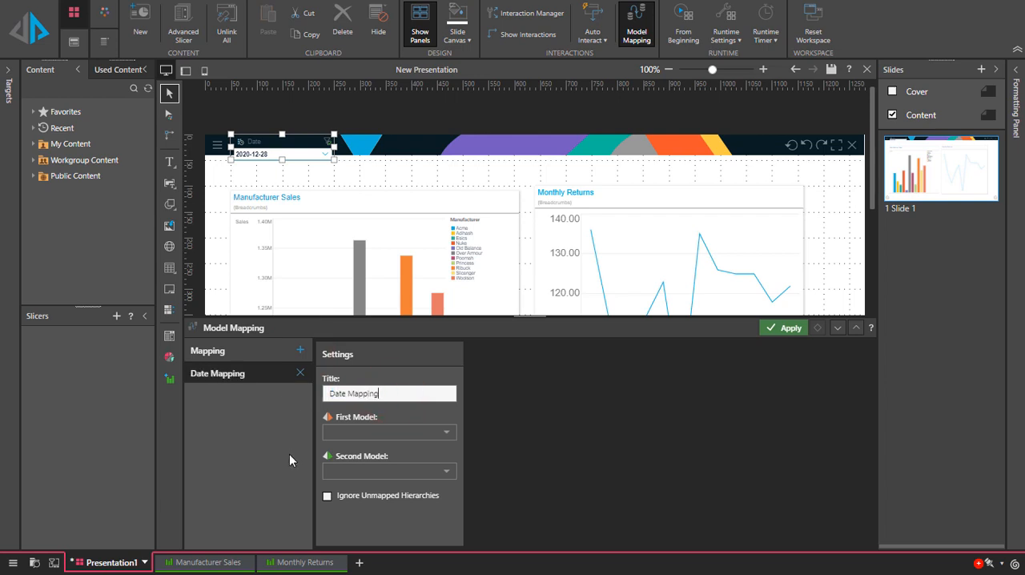
Set the mapping's first model to Sales Model 1 Model and its second model to 30 Sales Model 2 Model.
{"action": "left_click", "coordinate": [441, 432]}
{"action": "left_click", "coordinate": [337, 461]}
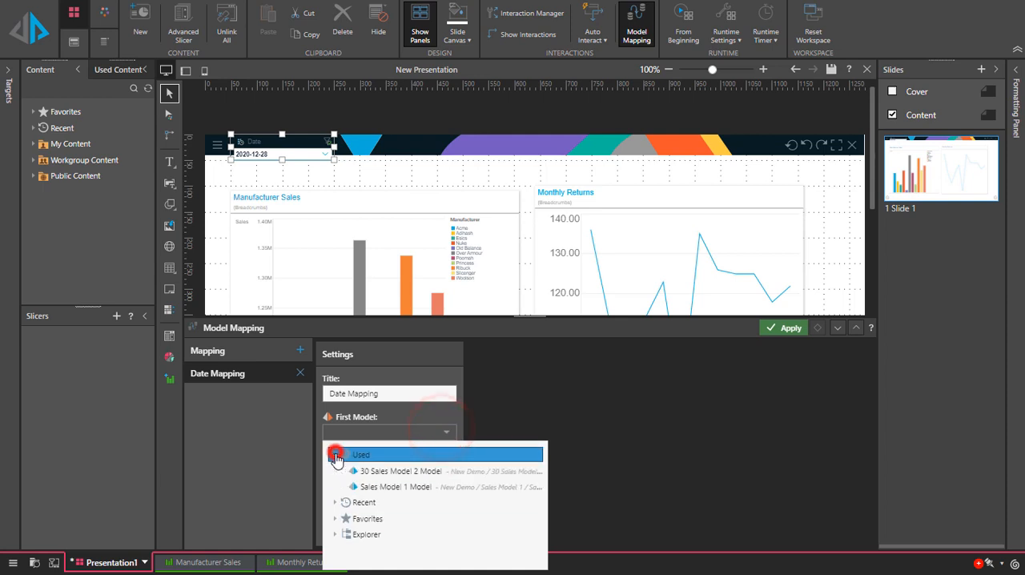
{"action": "left_click", "coordinate": [374, 489]}
{"action": "left_click", "coordinate": [423, 471]}
{"action": "left_click", "coordinate": [336, 347]}
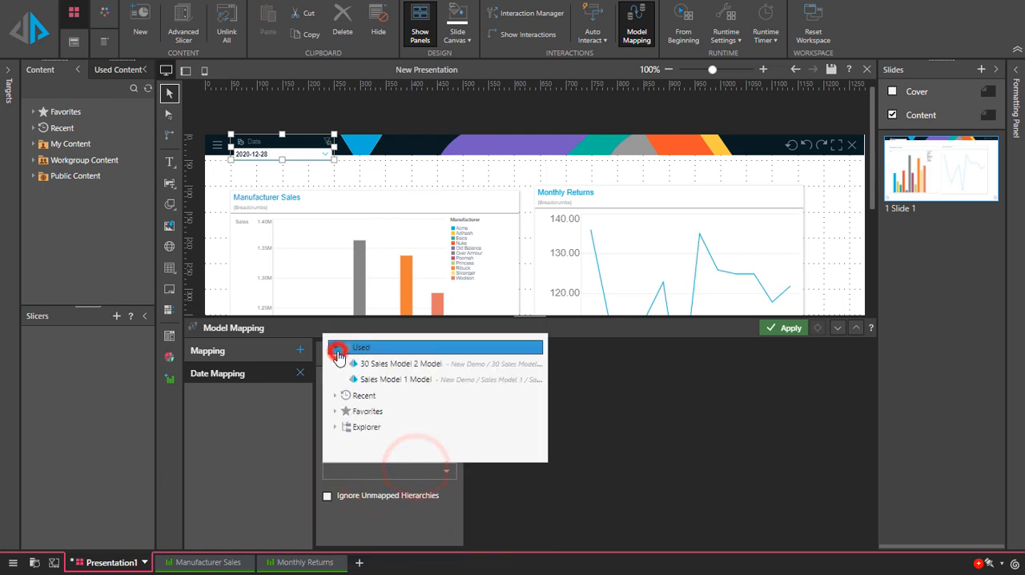
{"action": "left_click", "coordinate": [377, 364]}
Map the first model's Date hierarchy from data to the second model's Datekey hierarchy from returns.
{"action": "left_click", "coordinate": [660, 353]}
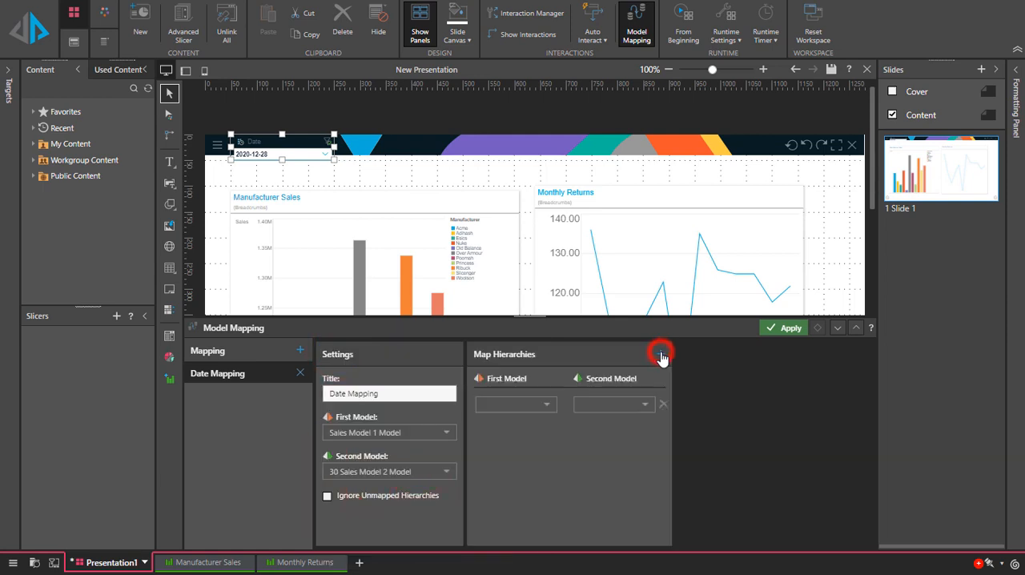
{"action": "left_click", "coordinate": [542, 405]}
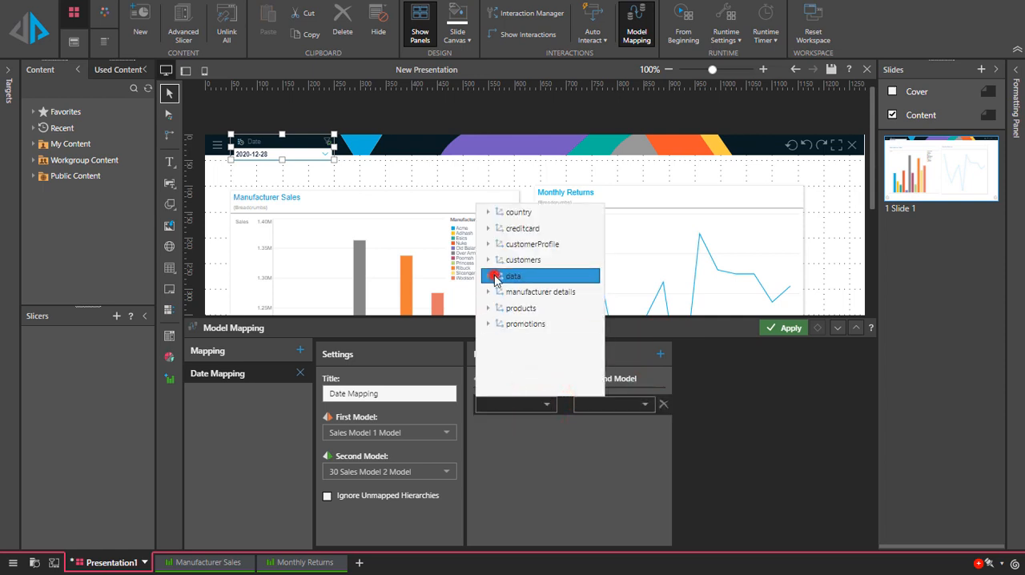
{"action": "left_click", "coordinate": [494, 275]}
{"action": "left_click", "coordinate": [506, 323]}
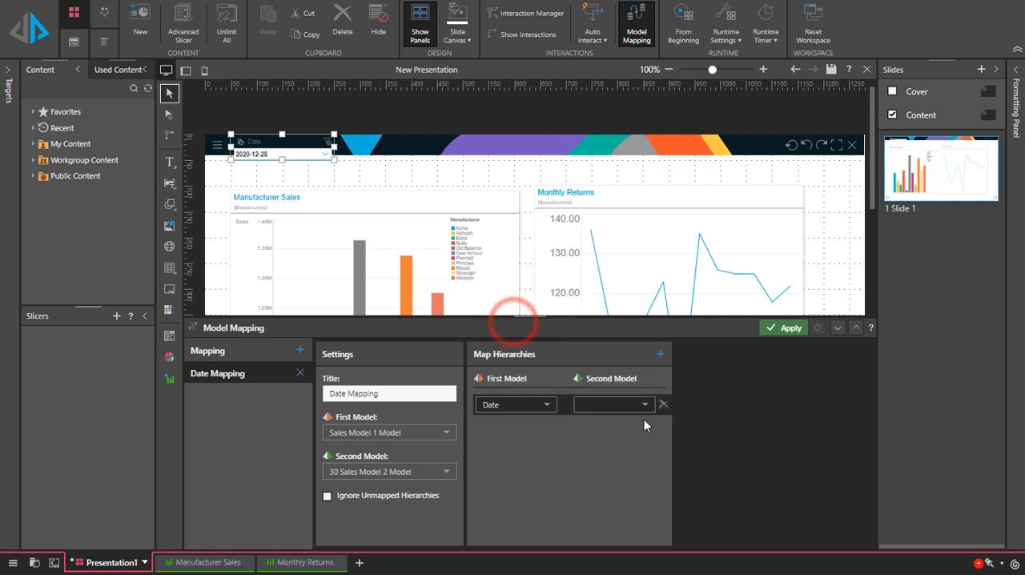
{"action": "left_click", "coordinate": [645, 404]}
{"action": "left_click", "coordinate": [591, 325]}
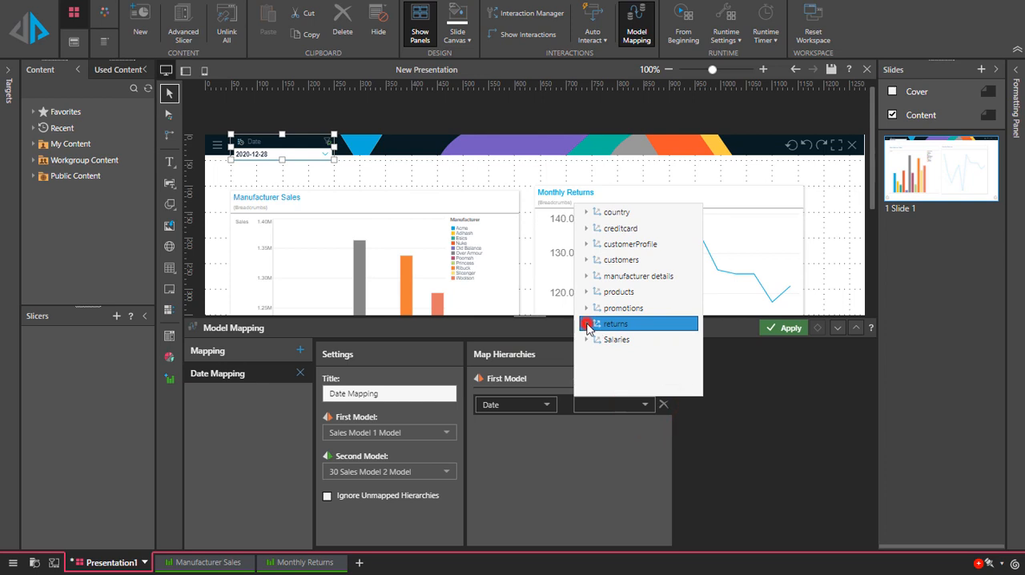
{"action": "left_click", "coordinate": [615, 371]}
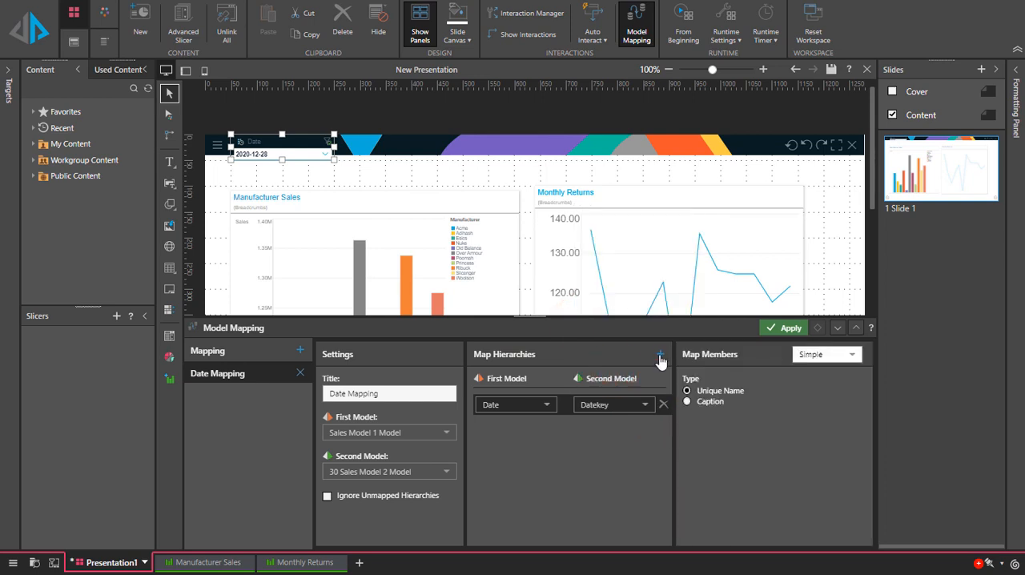
Add a second hierarchy pair mapping Date month name from data to Date month name from returns, both under Time Intelligence.
{"action": "left_click", "coordinate": [660, 354]}
{"action": "left_click", "coordinate": [547, 433]}
{"action": "left_click", "coordinate": [488, 302]}
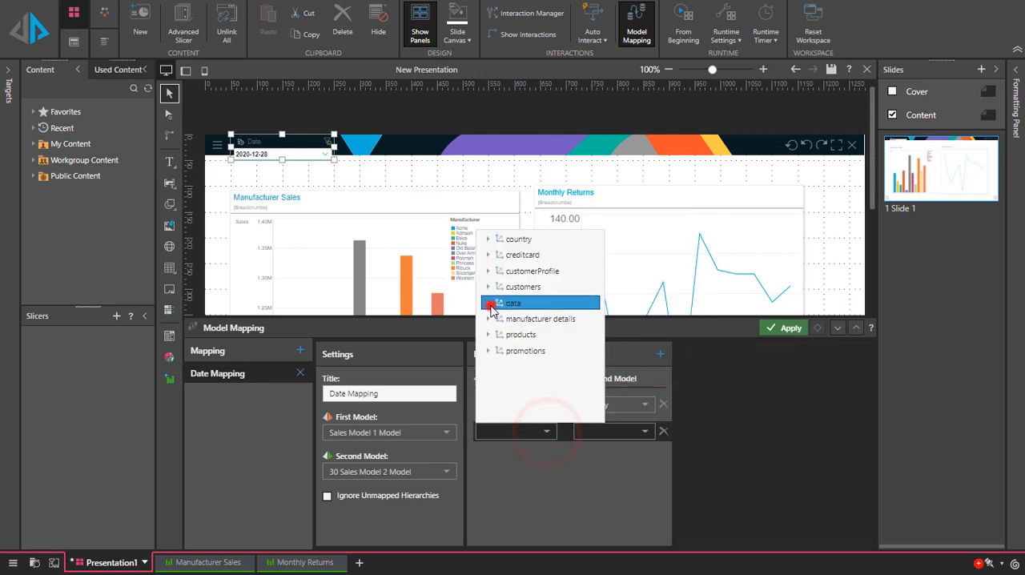
{"action": "left_click", "coordinate": [497, 334]}
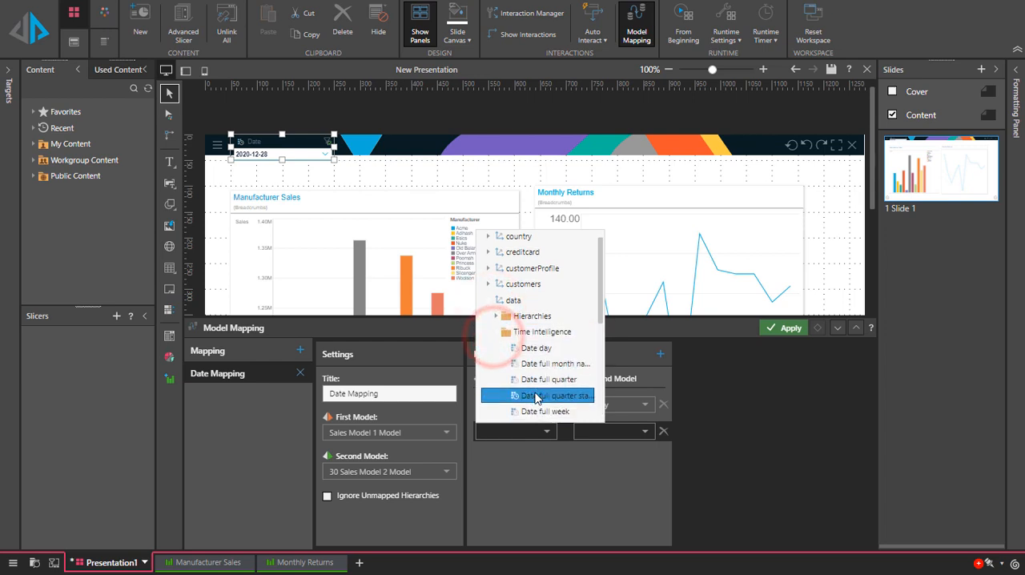
{"action": "scroll", "coordinate": [541, 343], "scroll_direction": "down", "scroll_amount": 3}
{"action": "left_click", "coordinate": [544, 303]}
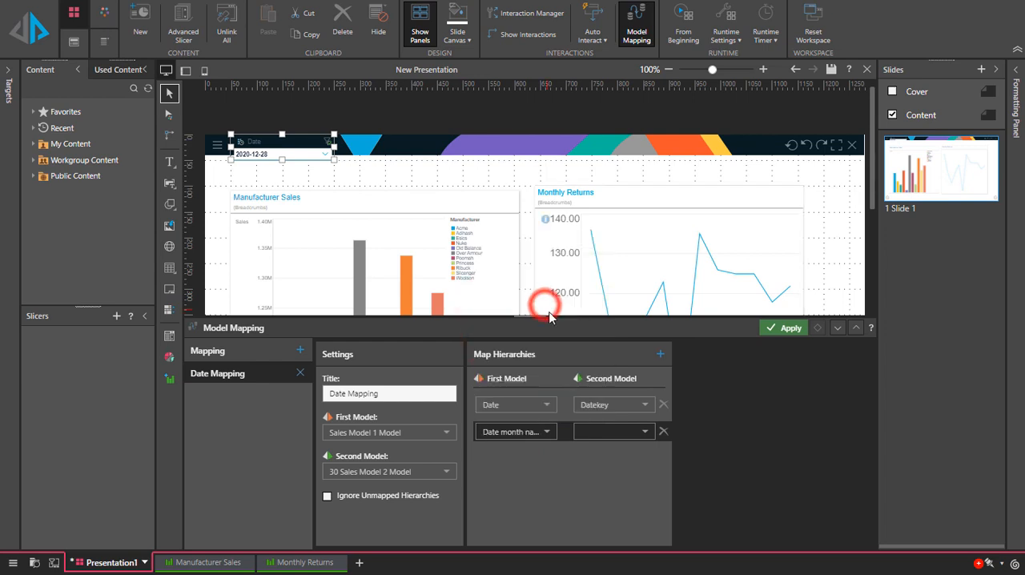
{"action": "left_click", "coordinate": [644, 432]}
{"action": "left_click", "coordinate": [589, 350]}
{"action": "left_click", "coordinate": [594, 381]}
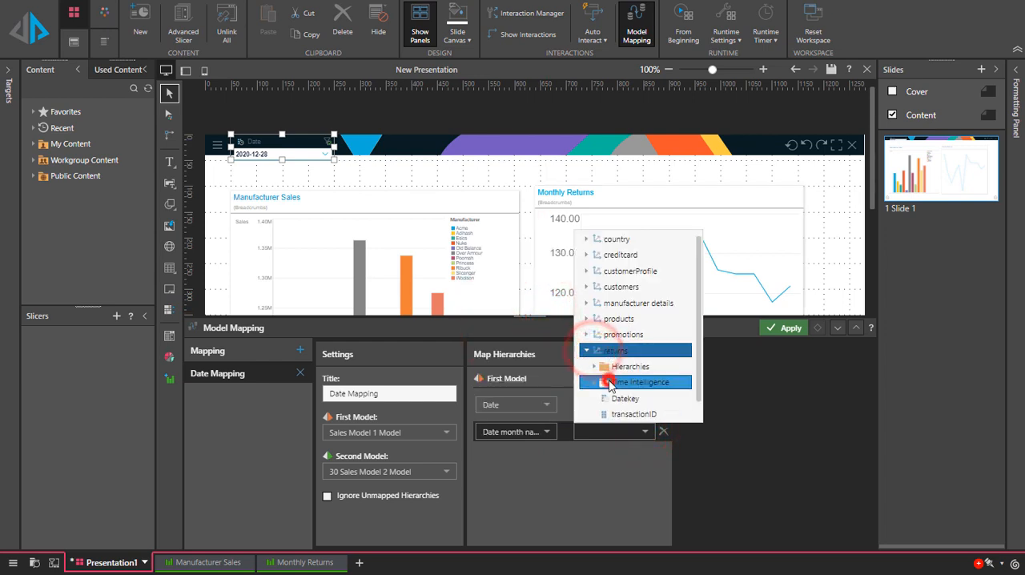
{"action": "scroll", "coordinate": [610, 386], "scroll_direction": "down", "scroll_amount": 3}
{"action": "left_click", "coordinate": [632, 320]}
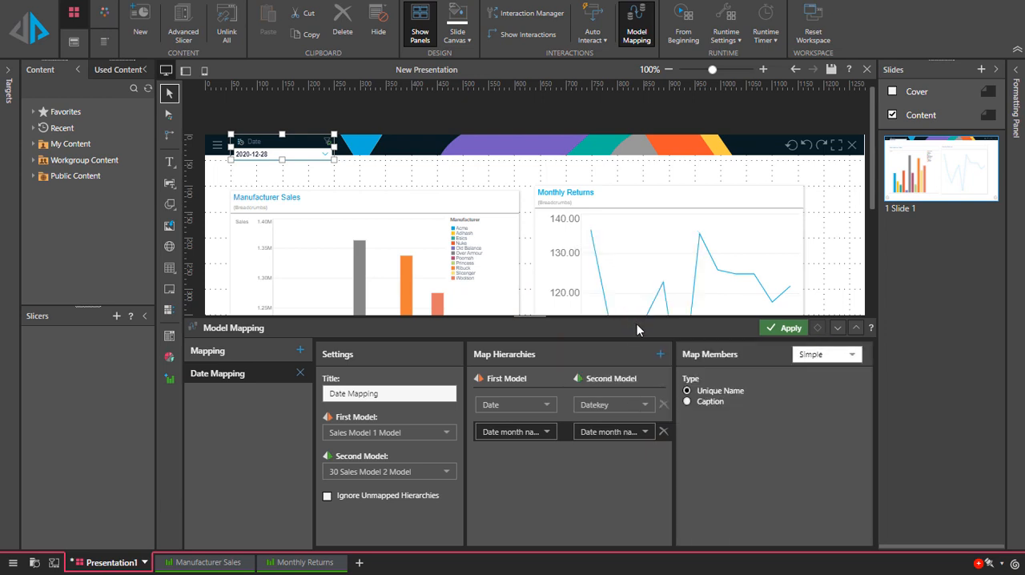
Map members by Caption, ignore unmapped hierarchies, and apply the date mapping.
{"action": "left_click", "coordinate": [687, 401]}
{"action": "left_click", "coordinate": [327, 499]}
{"action": "left_click", "coordinate": [788, 327]}
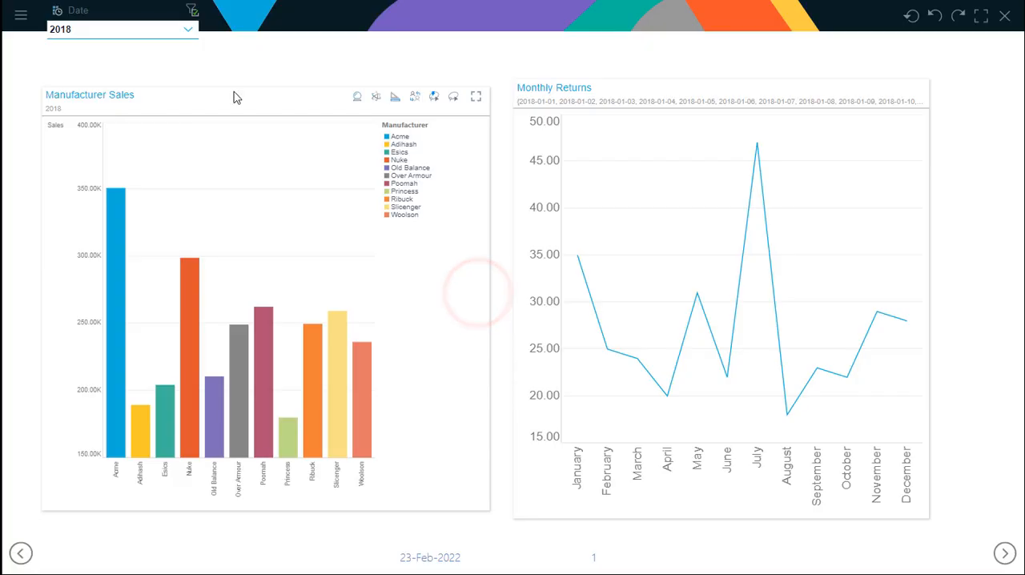
Set the runtime Date slicer to 2019, and filter by the Ribuck and Nuke columns of Manufacturer Sales in turn.
{"action": "left_click", "coordinate": [187, 31]}
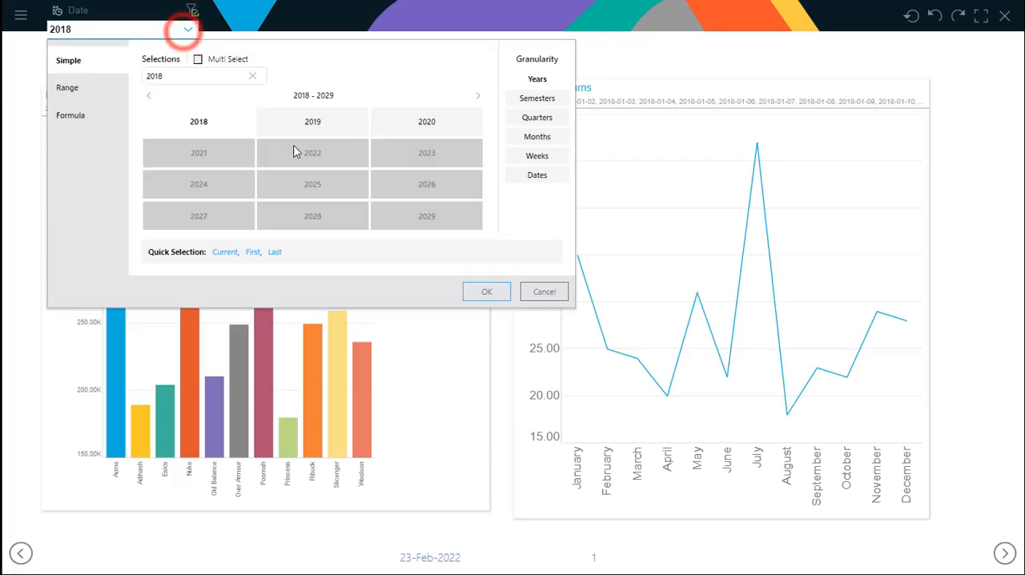
{"action": "left_click", "coordinate": [312, 124]}
{"action": "left_click", "coordinate": [481, 291]}
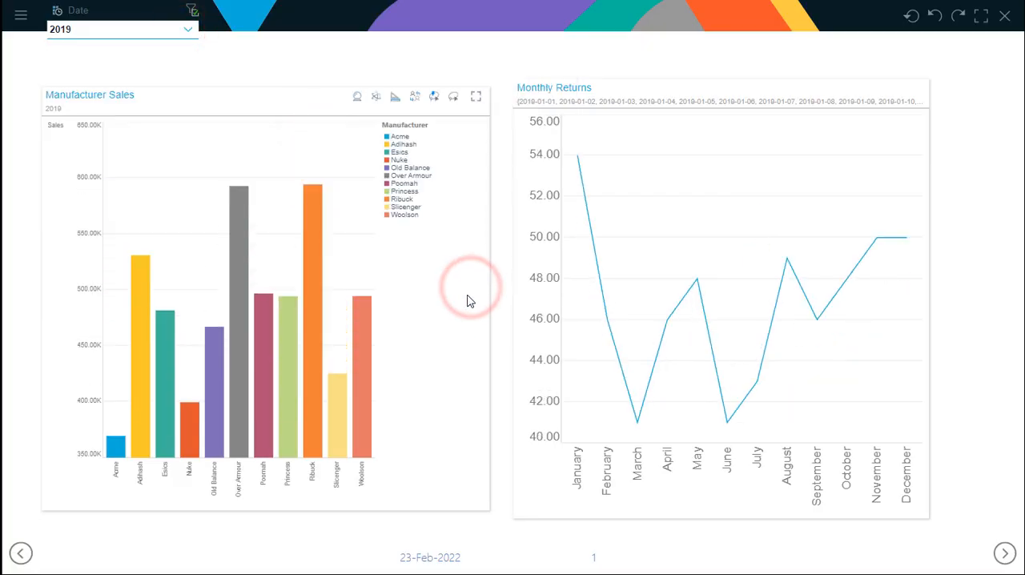
{"action": "left_click", "coordinate": [315, 375]}
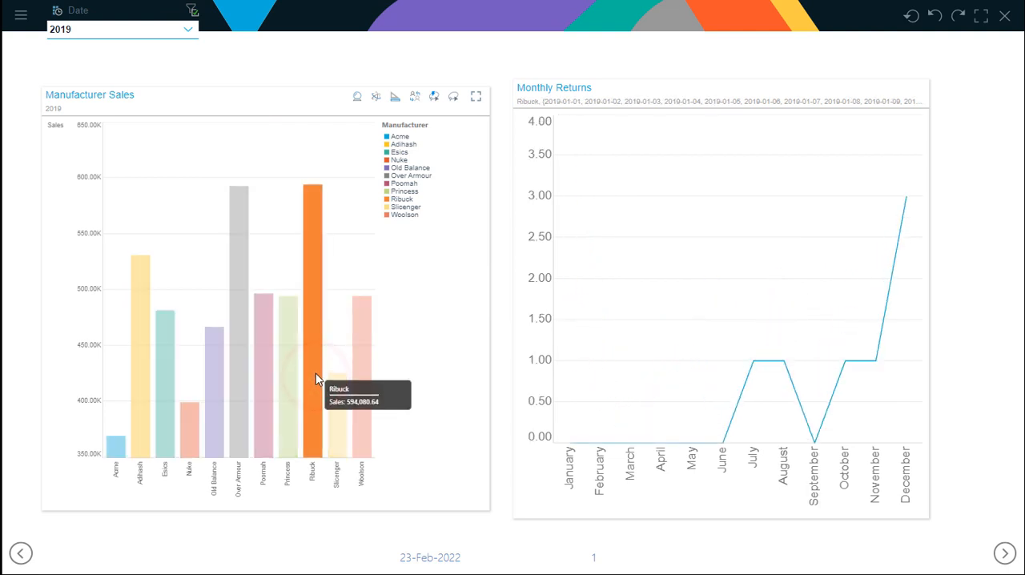
{"action": "left_click", "coordinate": [189, 423]}
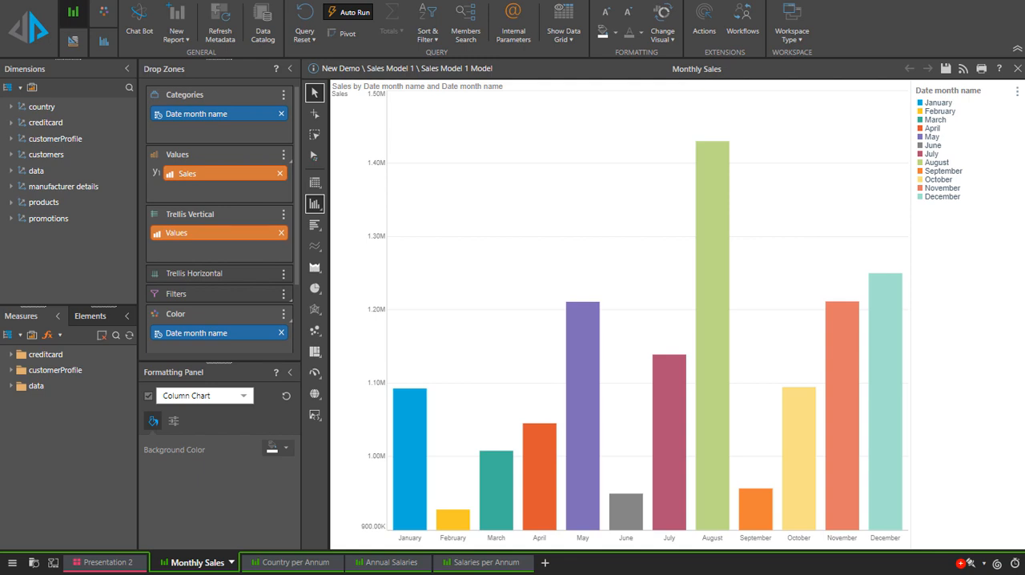
Review the Country per Annum, Annual Salaries and Salaries per Annum reports, comparing how the countries are named.
{"action": "left_click", "coordinate": [308, 563]}
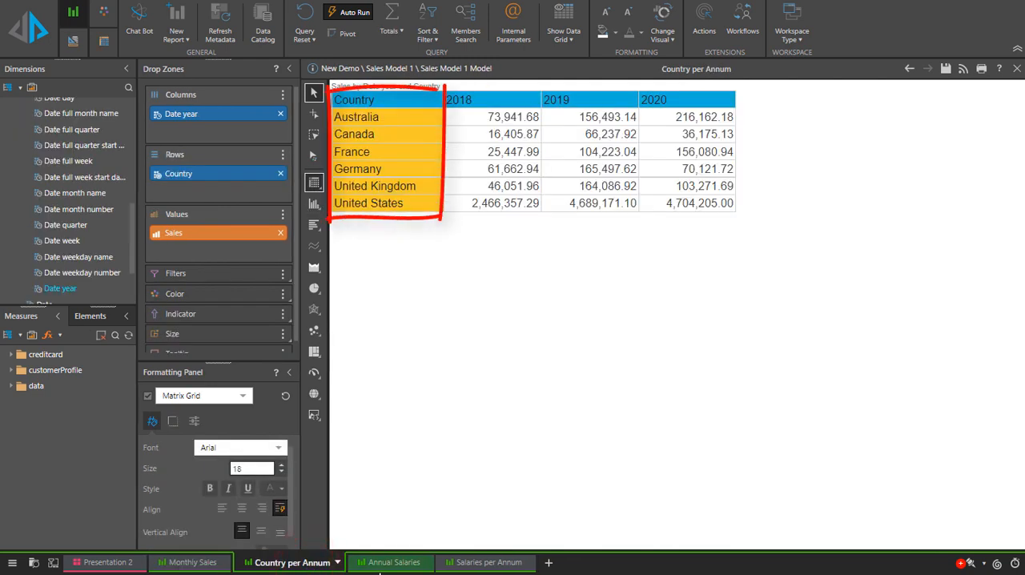
{"action": "left_click", "coordinate": [385, 563]}
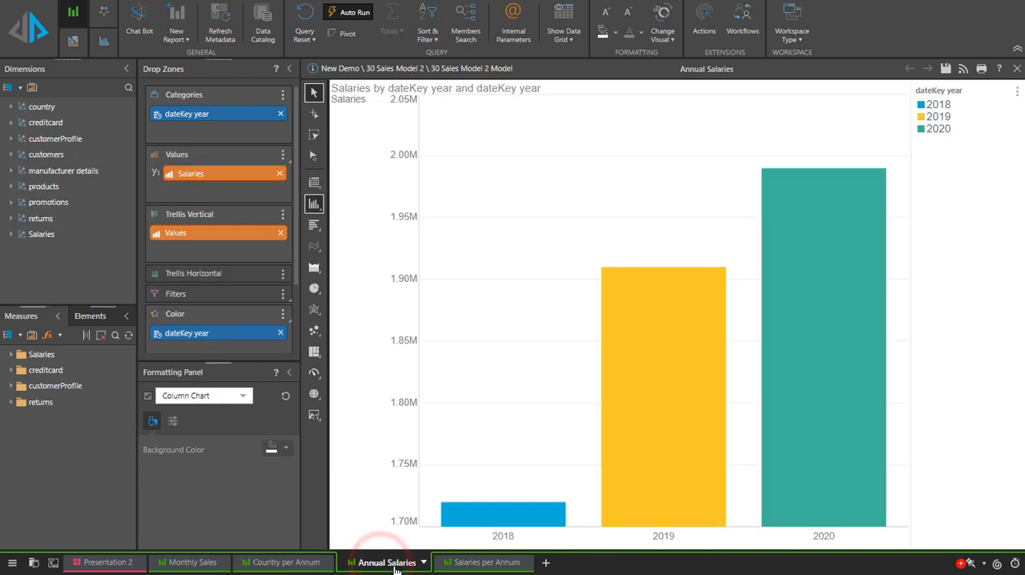
{"action": "left_click", "coordinate": [478, 563]}
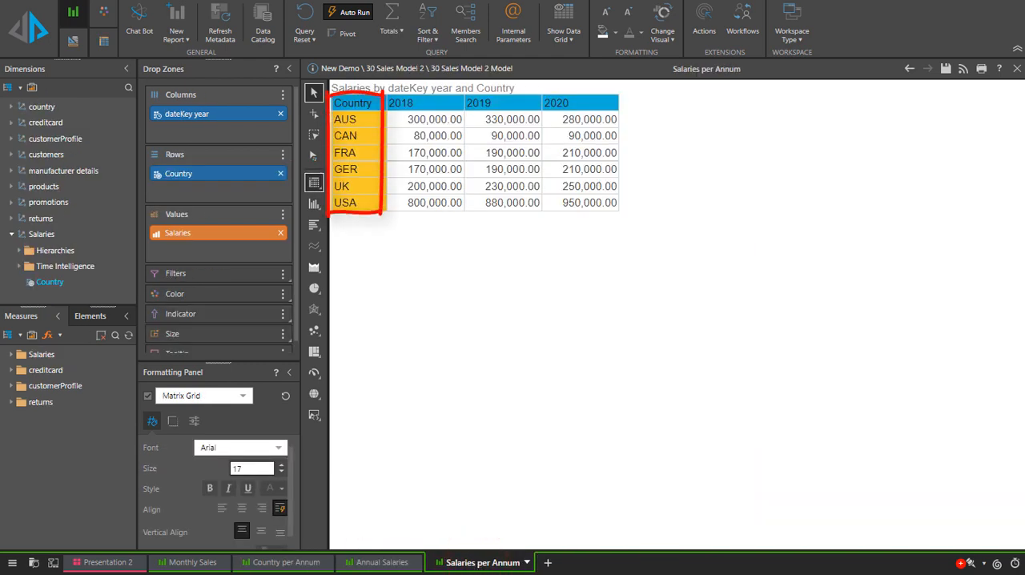
Go to Presentation 2, preview it at runtime with the Country slicer on Australia, and close the preview.
{"action": "left_click", "coordinate": [109, 562]}
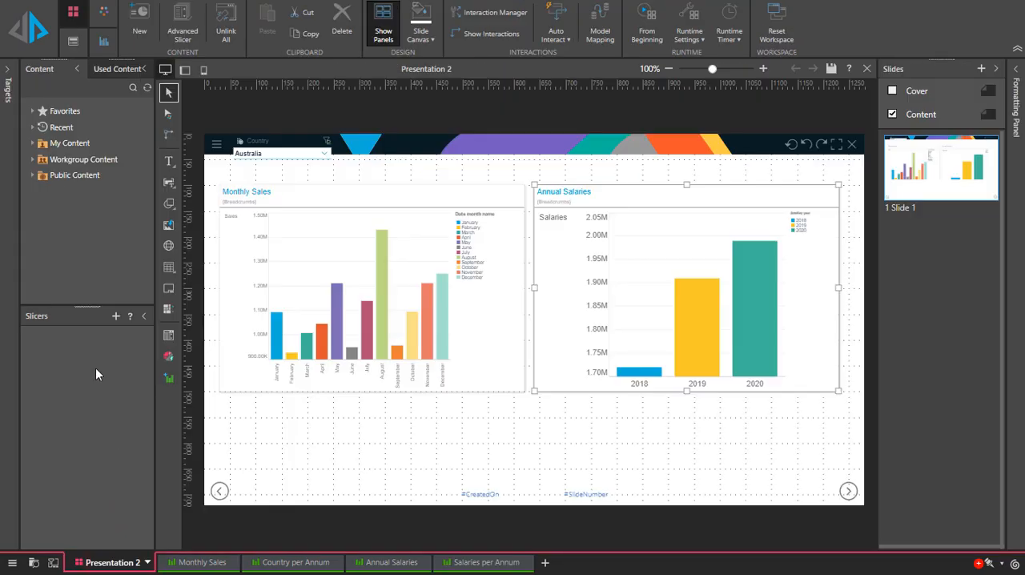
{"action": "left_click", "coordinate": [34, 44]}
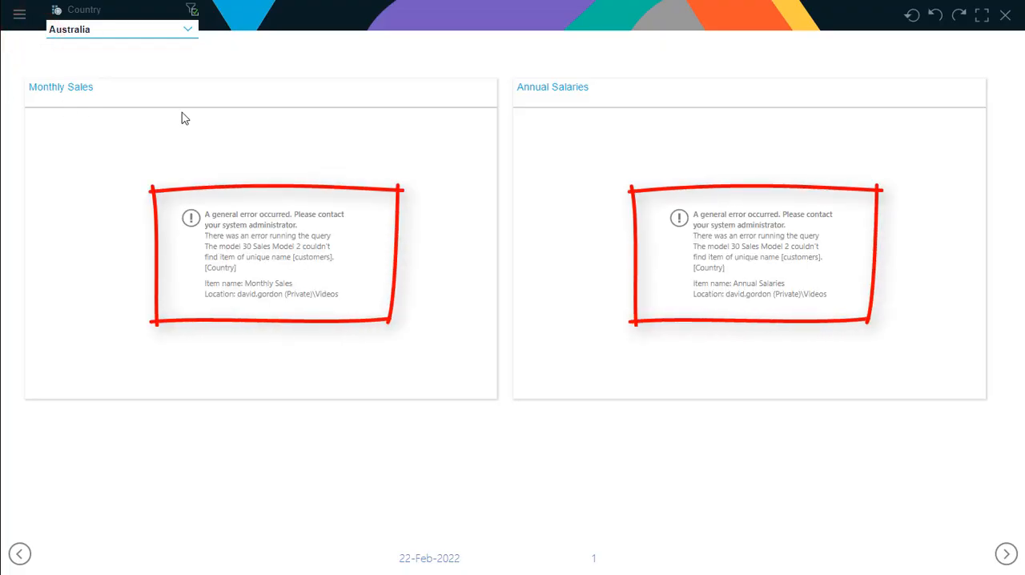
{"action": "left_click", "coordinate": [1005, 14]}
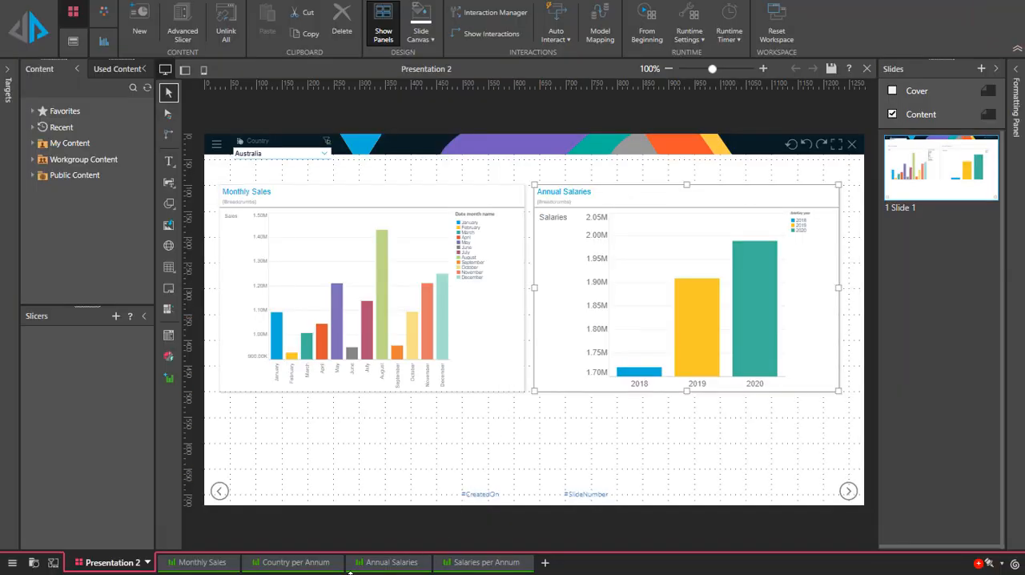
Add a new model mapping to Presentation 2 and title it "Country Mapping".
{"action": "left_click", "coordinate": [600, 31]}
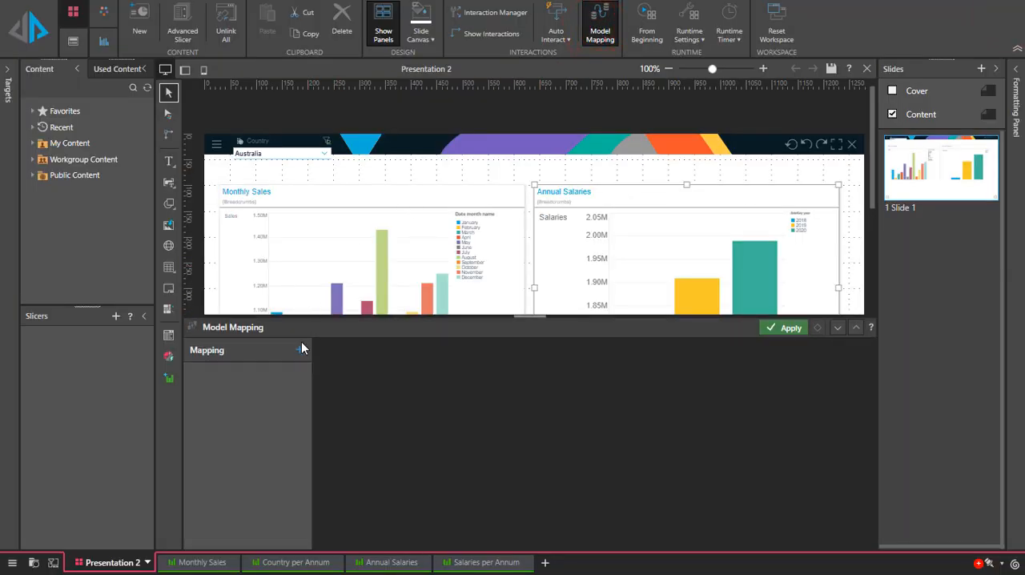
{"action": "left_click", "coordinate": [300, 353]}
{"action": "triple_click", "coordinate": [401, 392]}
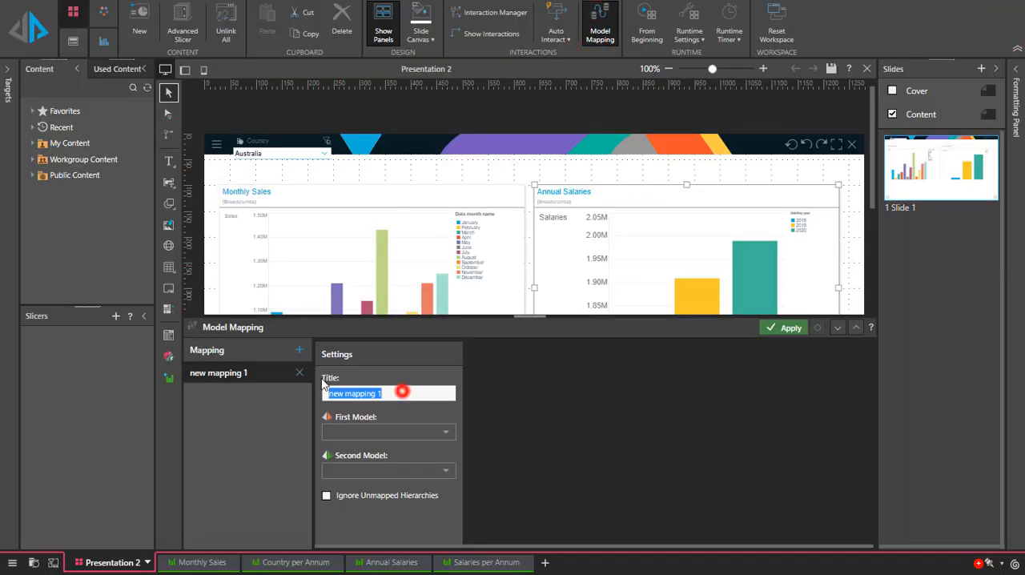
{"action": "type", "text": "Country Mapping"}
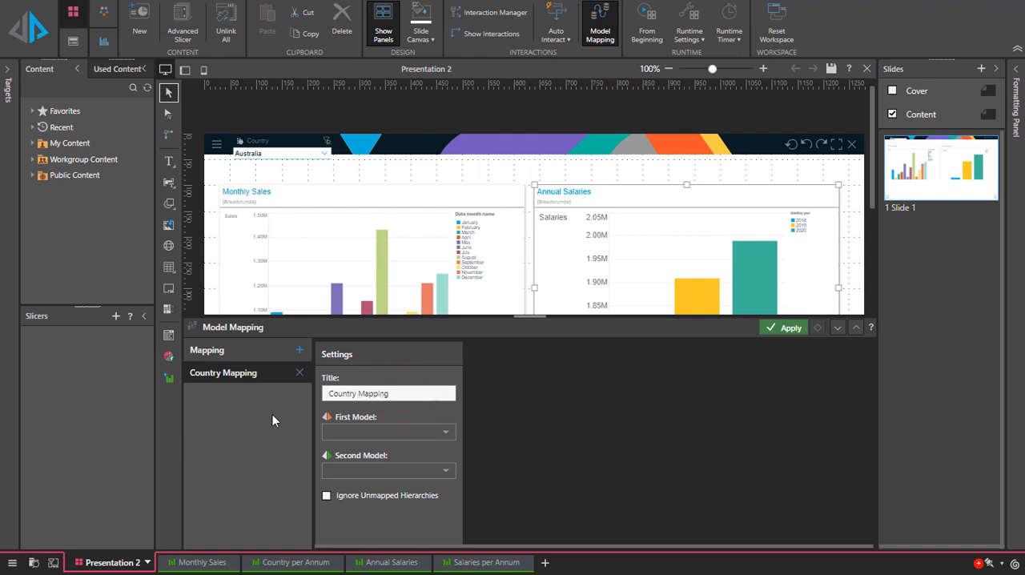
Set the Country Mapping's first model to Sales Model 1 Model and its second model to 30 Sales Model 2 Model.
{"action": "left_click", "coordinate": [437, 434]}
{"action": "left_click", "coordinate": [314, 452]}
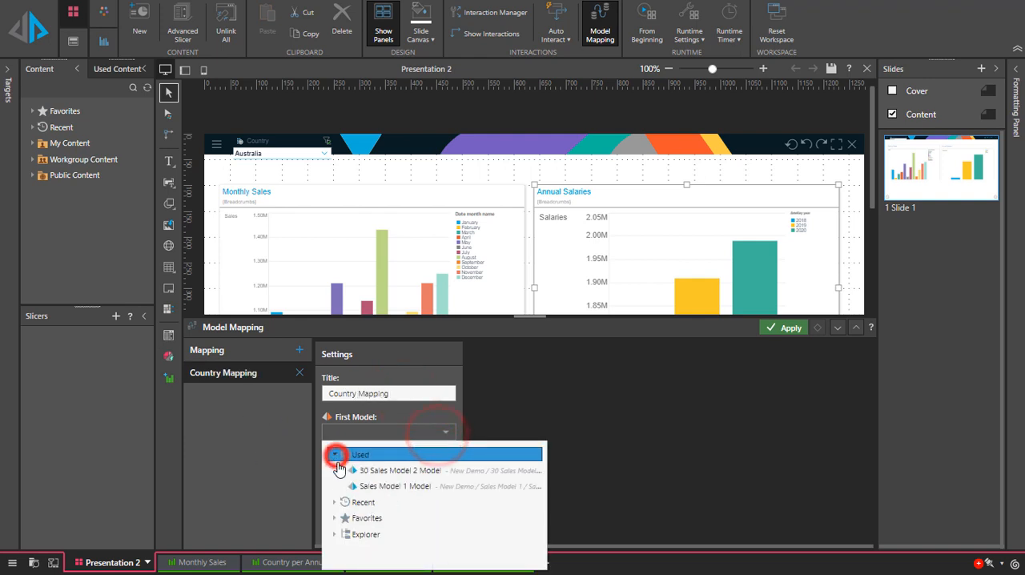
{"action": "left_click", "coordinate": [360, 482]}
{"action": "left_click", "coordinate": [415, 472]}
{"action": "left_click", "coordinate": [331, 344]}
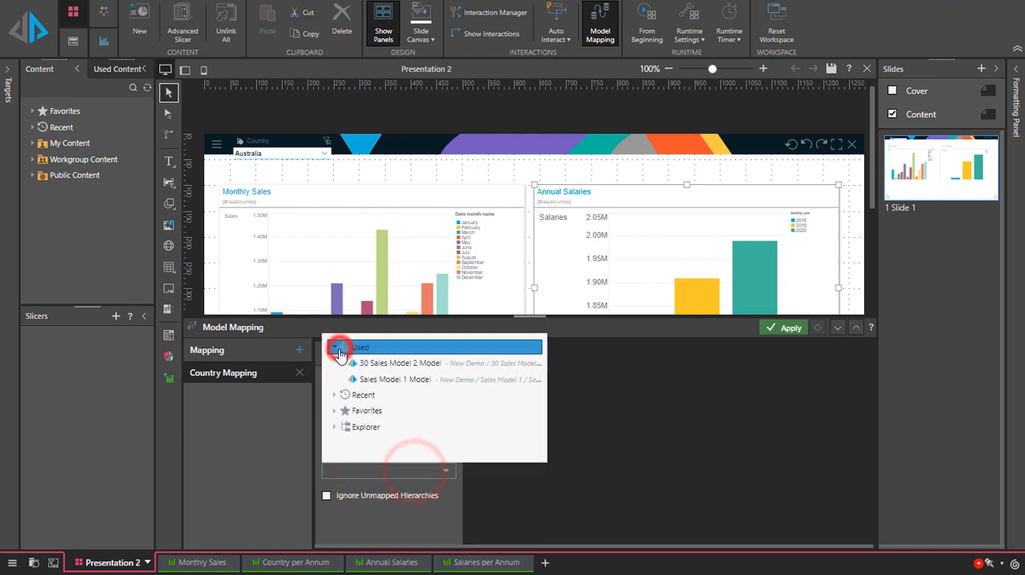
{"action": "left_click", "coordinate": [376, 364]}
Add a hierarchy mapping that pairs Date year from the data dimension with dateKey year from the Salaries dimension.
{"action": "left_click", "coordinate": [659, 354]}
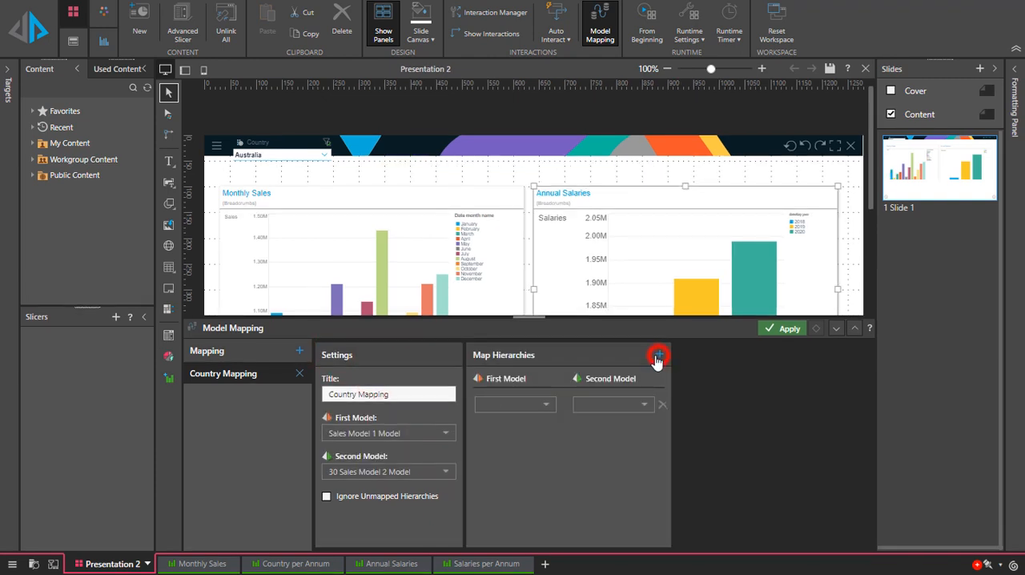
{"action": "left_click", "coordinate": [546, 405]}
{"action": "left_click", "coordinate": [487, 275]}
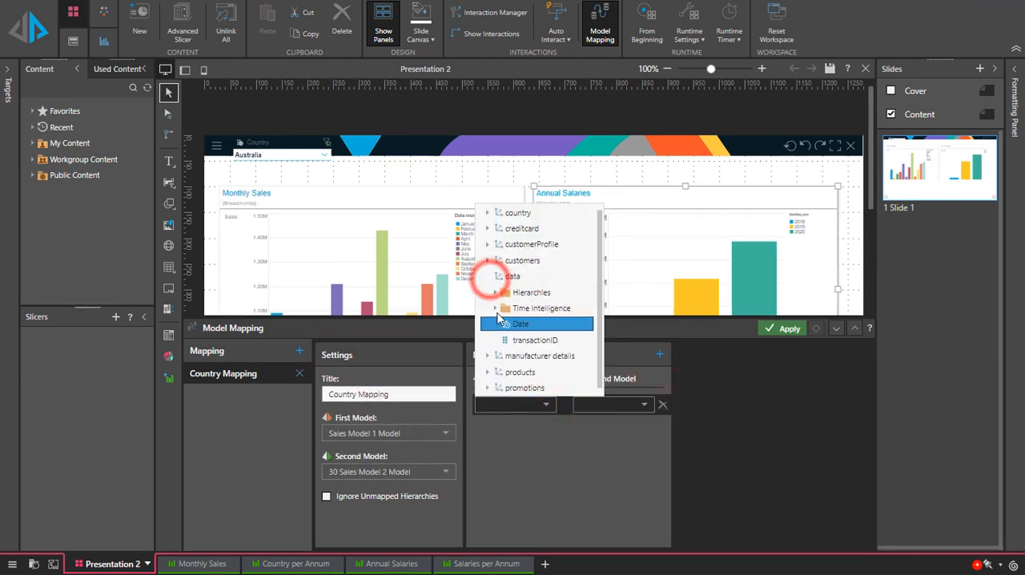
{"action": "left_click", "coordinate": [495, 308]}
{"action": "scroll", "coordinate": [524, 355], "scroll_direction": "down", "scroll_amount": 2}
{"action": "scroll", "coordinate": [525, 355], "scroll_direction": "down", "scroll_amount": 2}
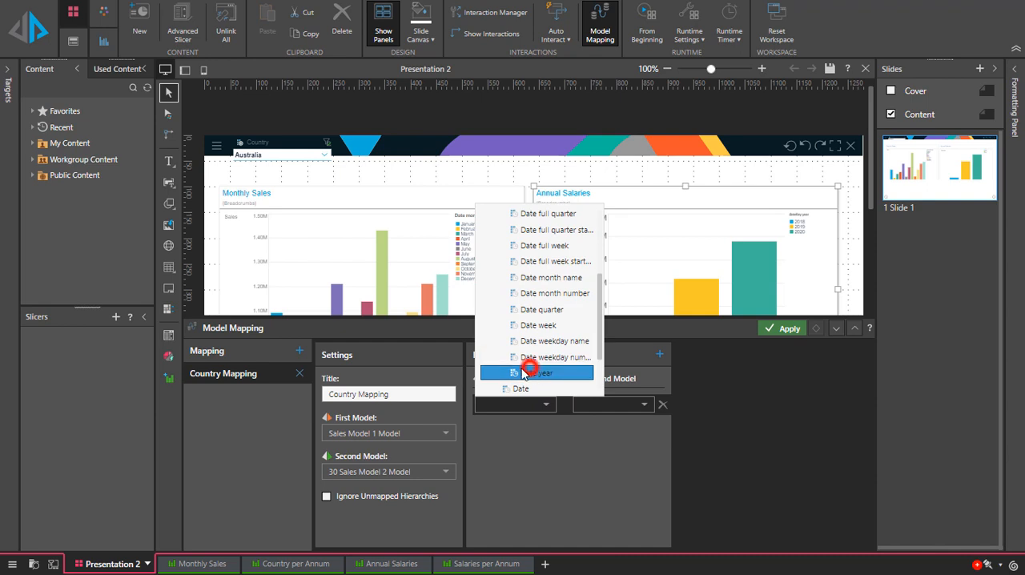
{"action": "left_click", "coordinate": [525, 370]}
{"action": "left_click", "coordinate": [645, 405]}
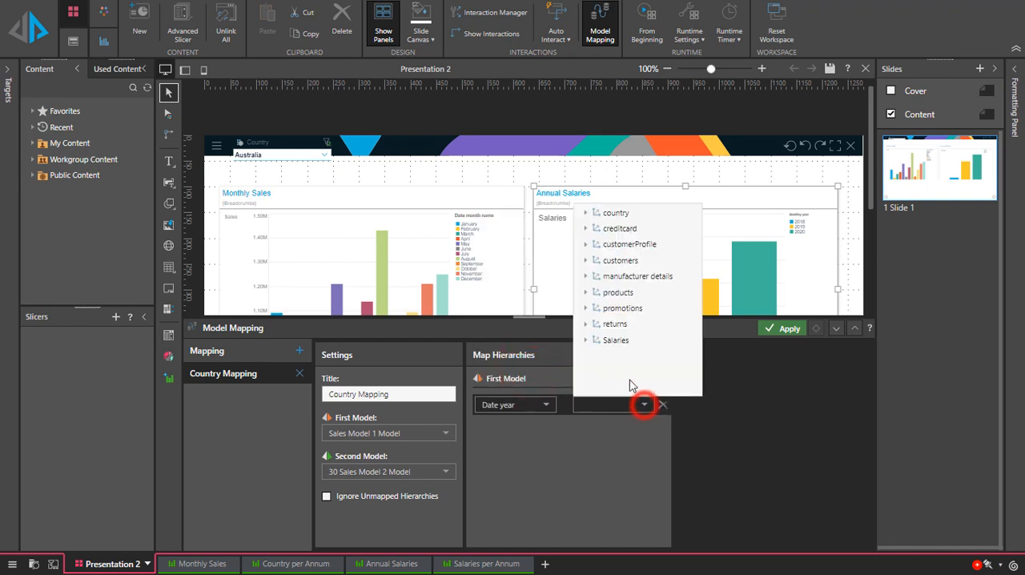
{"action": "left_click", "coordinate": [586, 340]}
{"action": "left_click", "coordinate": [593, 372]}
{"action": "left_click", "coordinate": [593, 350]}
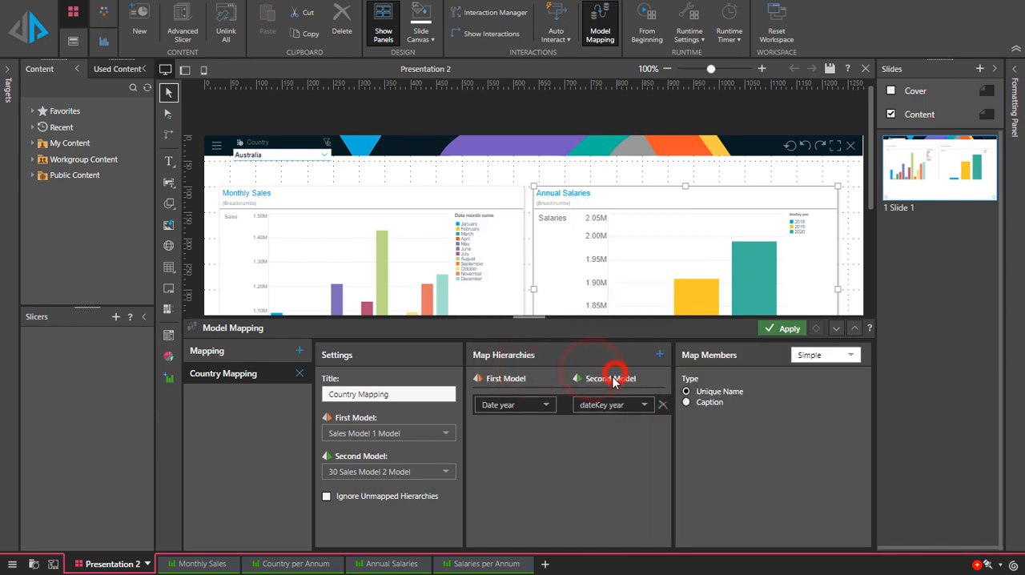
Add a second hierarchy mapping that pairs Country from customers with Country from Salaries.
{"action": "left_click", "coordinate": [658, 354]}
{"action": "left_click", "coordinate": [546, 433]}
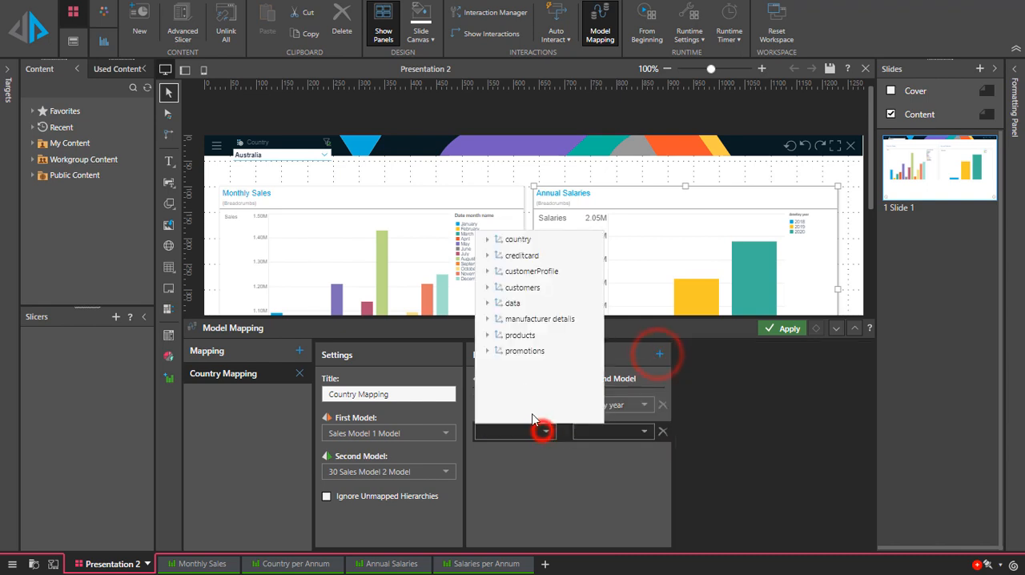
{"action": "left_click", "coordinate": [483, 285]}
{"action": "left_click", "coordinate": [513, 338]}
{"action": "left_click", "coordinate": [649, 433]}
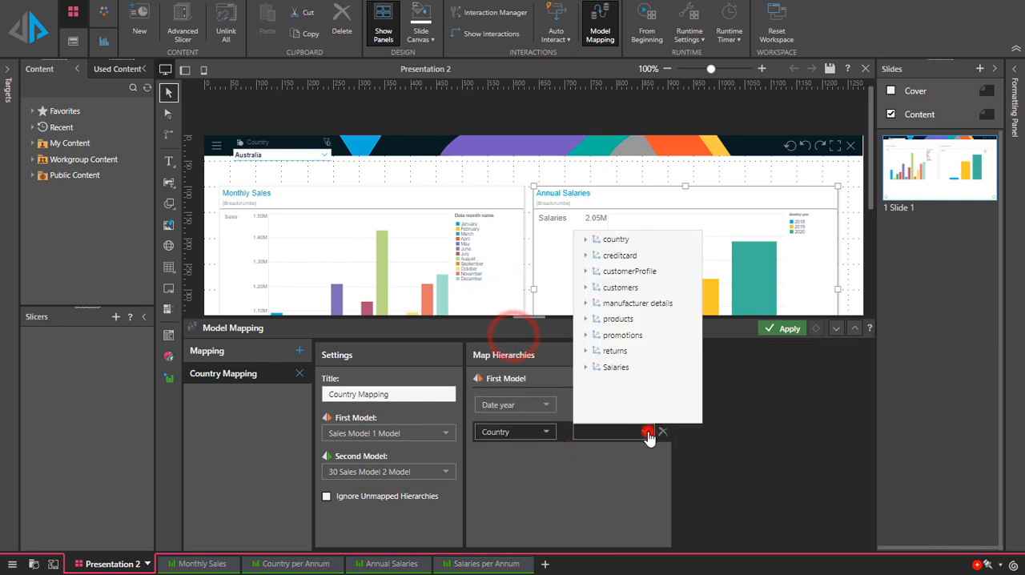
{"action": "left_click", "coordinate": [593, 366]}
{"action": "left_click", "coordinate": [615, 416]}
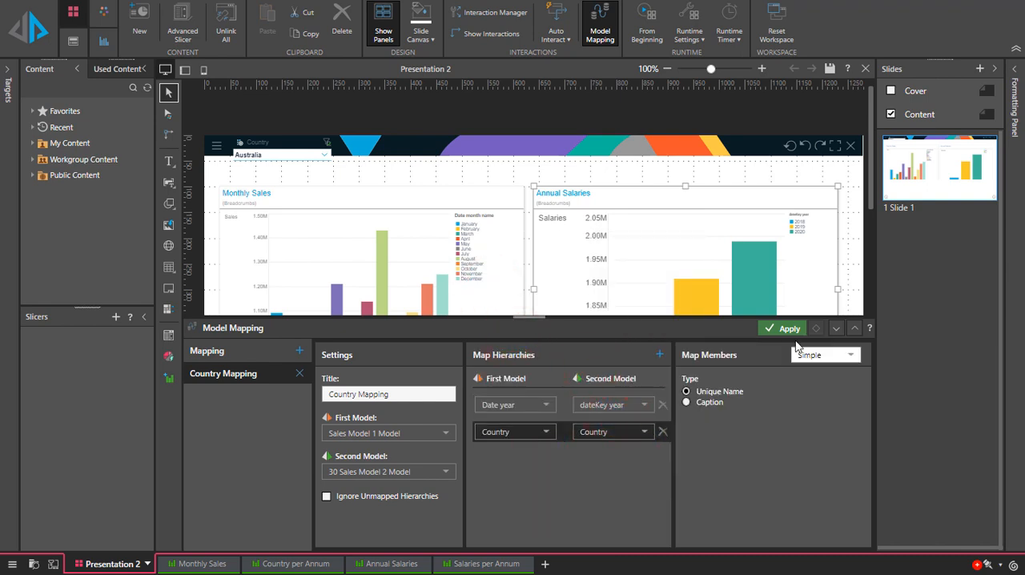
Set Country member mapping to Advanced and enter a First-to-Second Model expression returning USA, UK, or otherwise the caption's first three letters in uppercase.
{"action": "left_click", "coordinate": [840, 356]}
{"action": "left_click", "coordinate": [837, 385]}
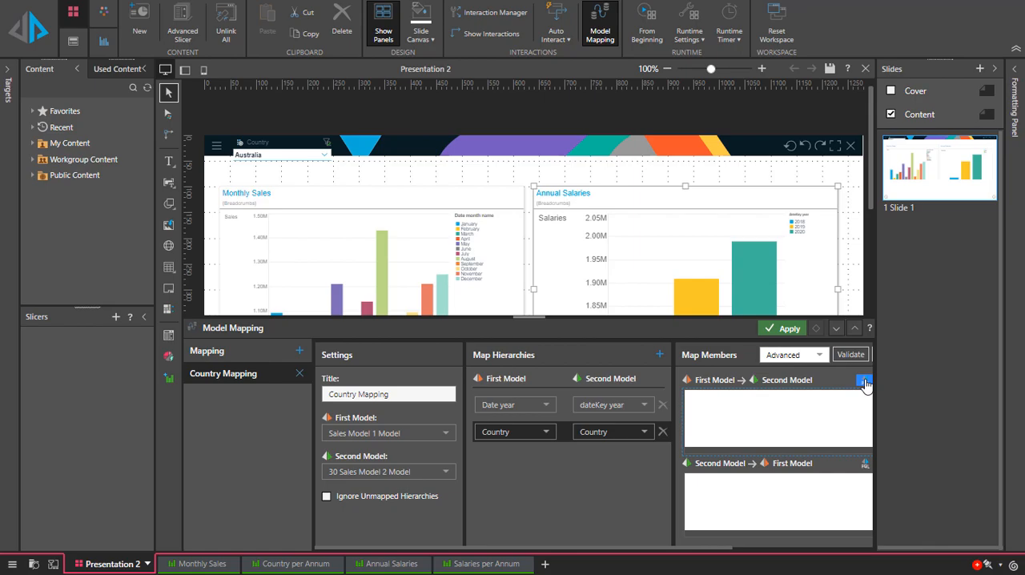
{"action": "left_click", "coordinate": [863, 381]}
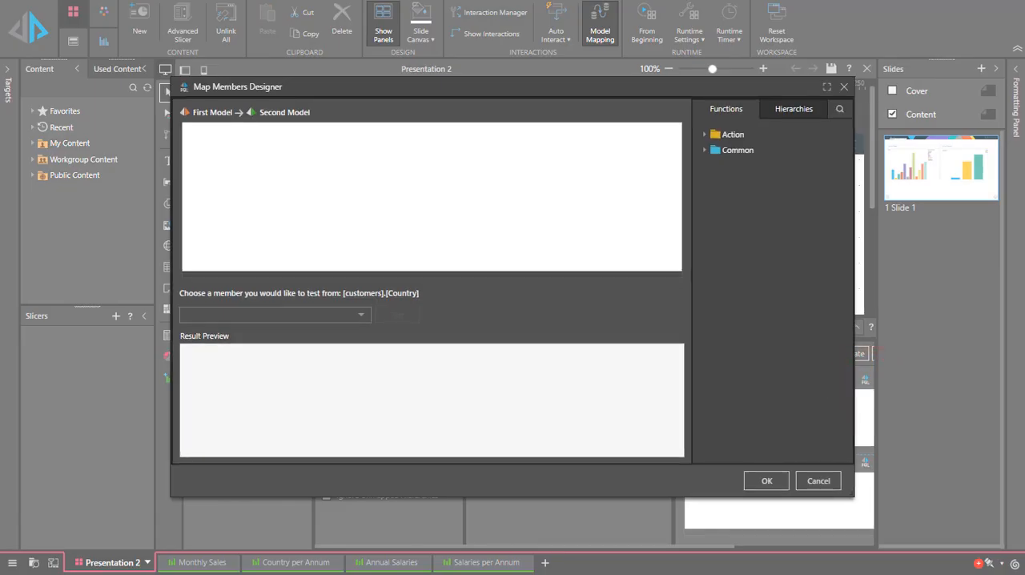
{"action": "type", "text": "targetmember().HierarchyUniqueName()+\".[\"+Case(   DataSet(   SourceMember().MemberCaption()=\"United States\",   SourceMember().MemberCaption()=\"United Kingdom\"   ),   Dataset(   \"USA\",\"UK\"),ToUpper(Left(SourceMember().MemberCaption(),3))) +\"]\""}
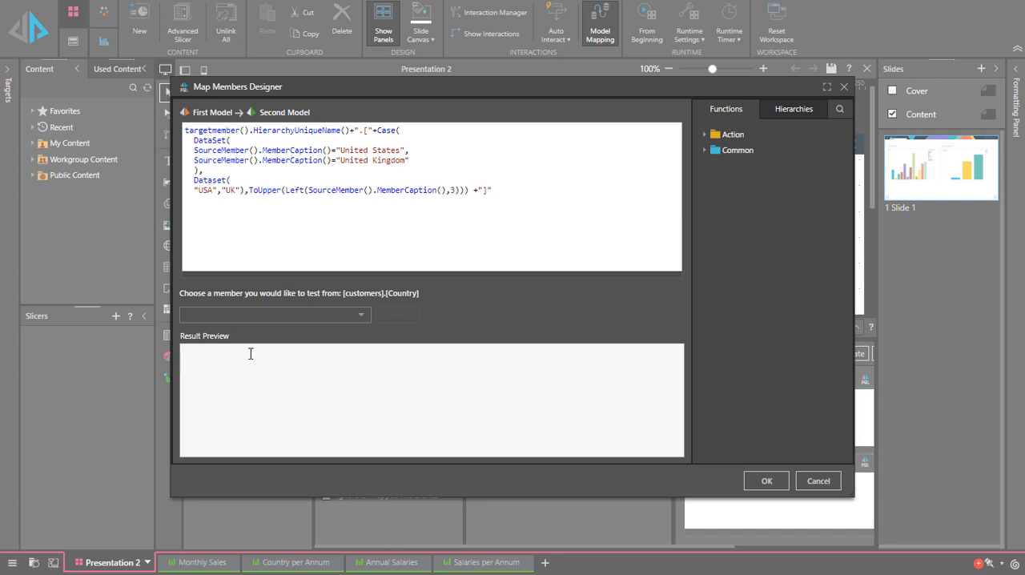
Test the First-to-Second Model expression with Australia and United States, and accept it.
{"action": "left_click", "coordinate": [359, 317]}
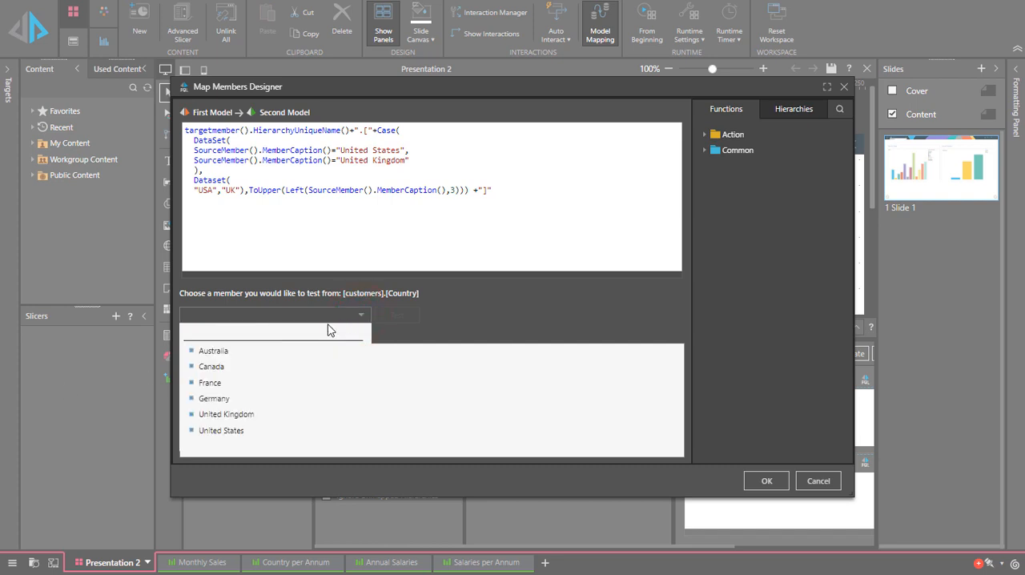
{"action": "left_click", "coordinate": [232, 353]}
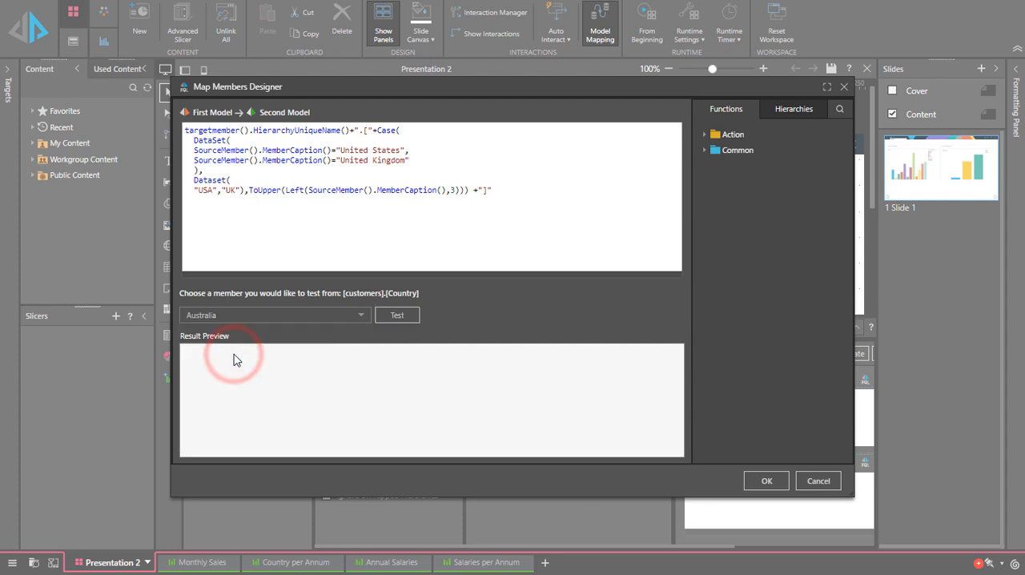
{"action": "left_click", "coordinate": [392, 317]}
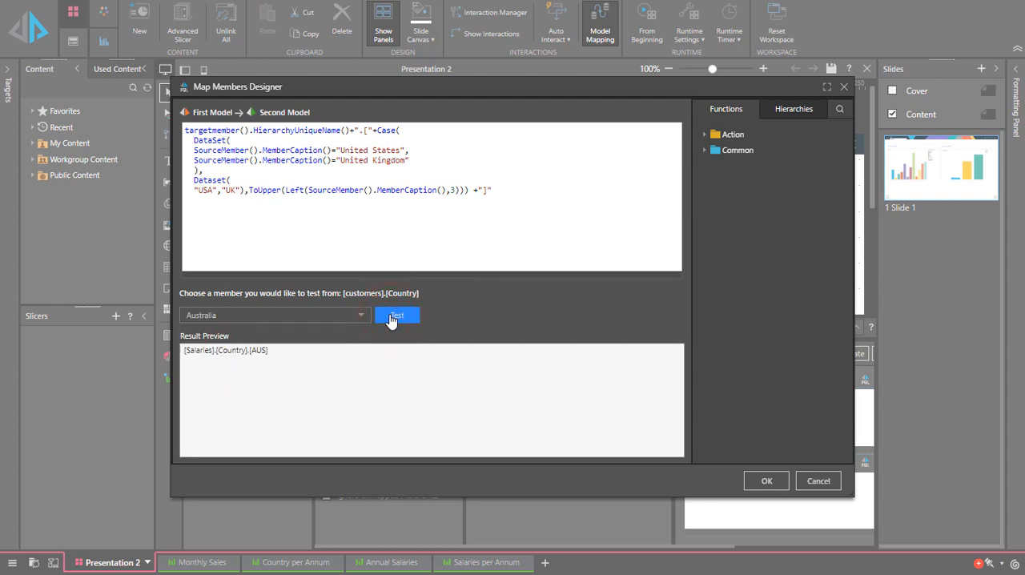
{"action": "left_click", "coordinate": [363, 315]}
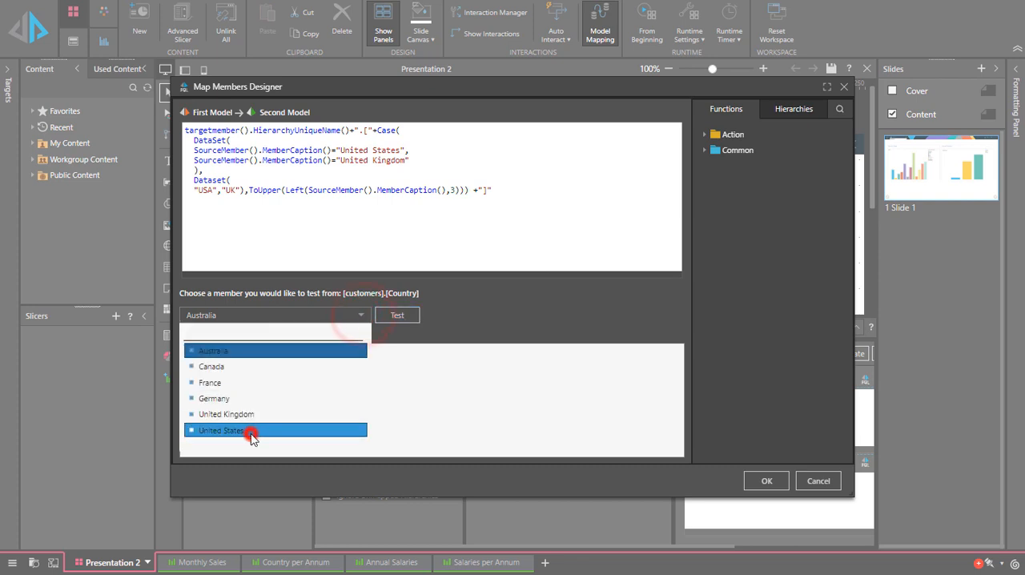
{"action": "left_click", "coordinate": [252, 428]}
{"action": "left_click", "coordinate": [393, 318]}
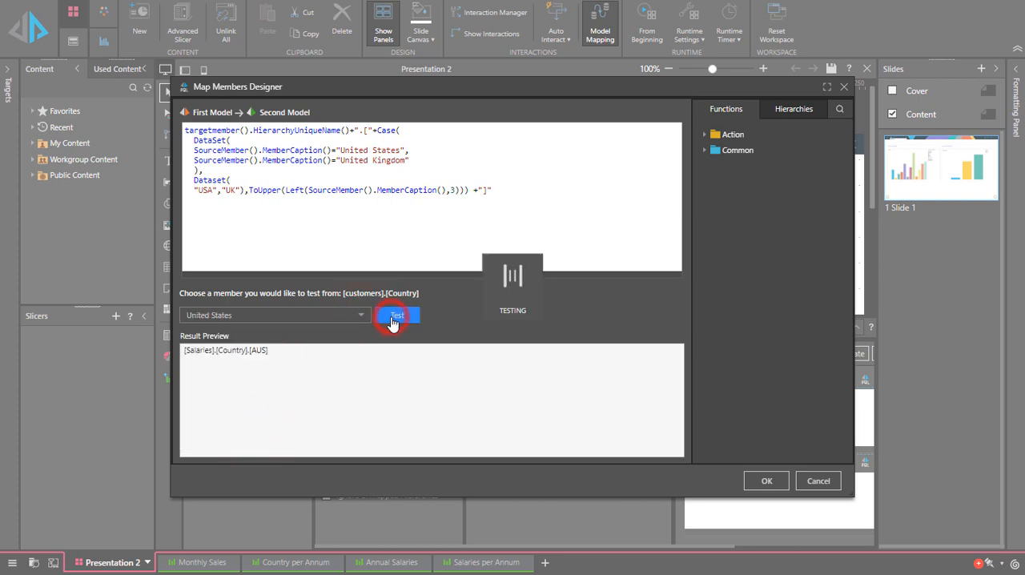
{"action": "left_click", "coordinate": [766, 480]}
Enter a Second-to-First Model expression converting USA, UK, AUS, GER, FRA and CAN to United States, United Kingdom, Australia, Germany, France and Canada.
{"action": "left_click", "coordinate": [762, 487]}
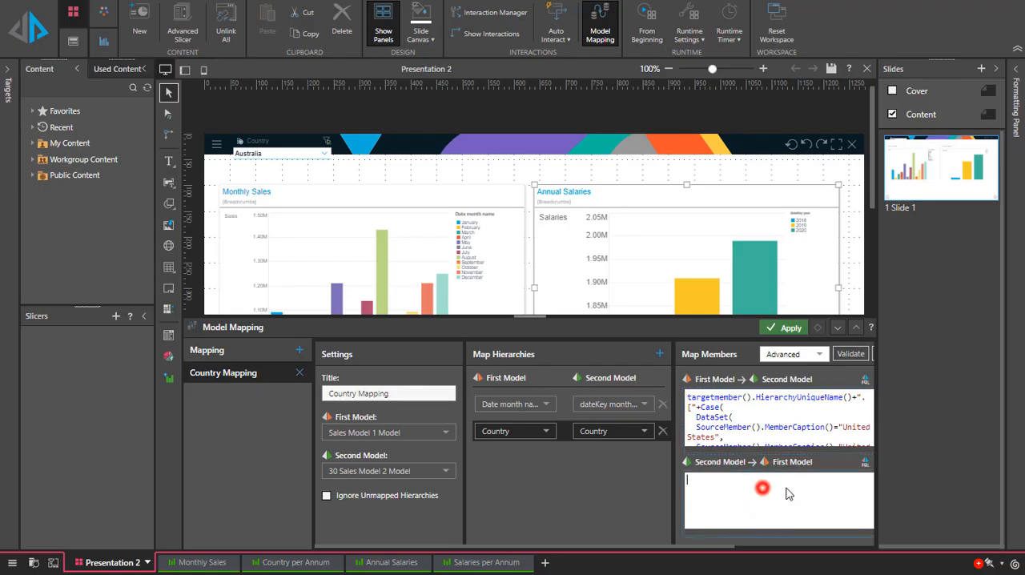
{"action": "left_click", "coordinate": [865, 462]}
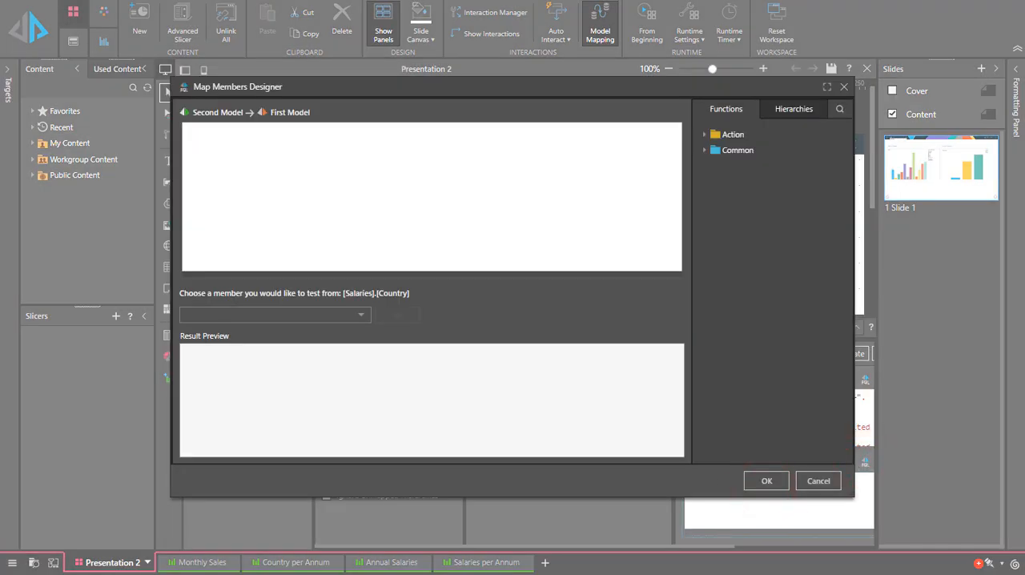
{"action": "type", "text": "targetmember().HierarchyUniqueName()+\".[\"+Case(   DataSet(   SourceMember().MemberCaption()=\"USA\",   SourceMember().MemberCaption()=\"UK\",   SourceMember().MemberCaption()=\"AUS\",   SourceMember().MemberCaption()=\"GER\",   SourceMember().MemberCaption()=\"FRA\",   SourceMember().MemberCaption()=\"CAN\"   ),   Dataset(   \"United States\",\"United Kingdom\",\"Australia\",\"Germany\",\"France\",\"Canada\"),\"\") +\"]\""}
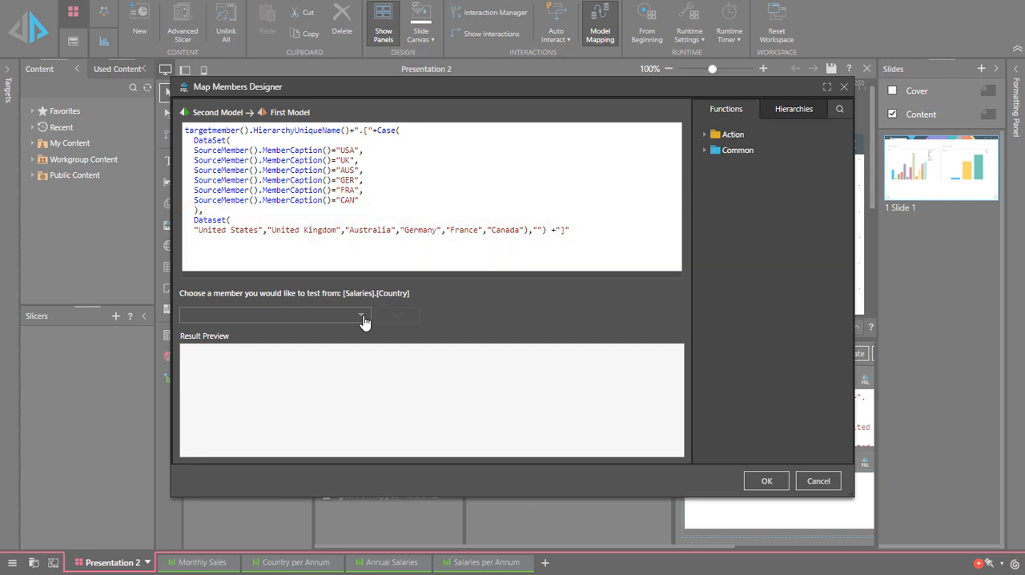
Test the Second-to-First Model expression with AUS and USA, and accept it.
{"action": "left_click", "coordinate": [363, 319]}
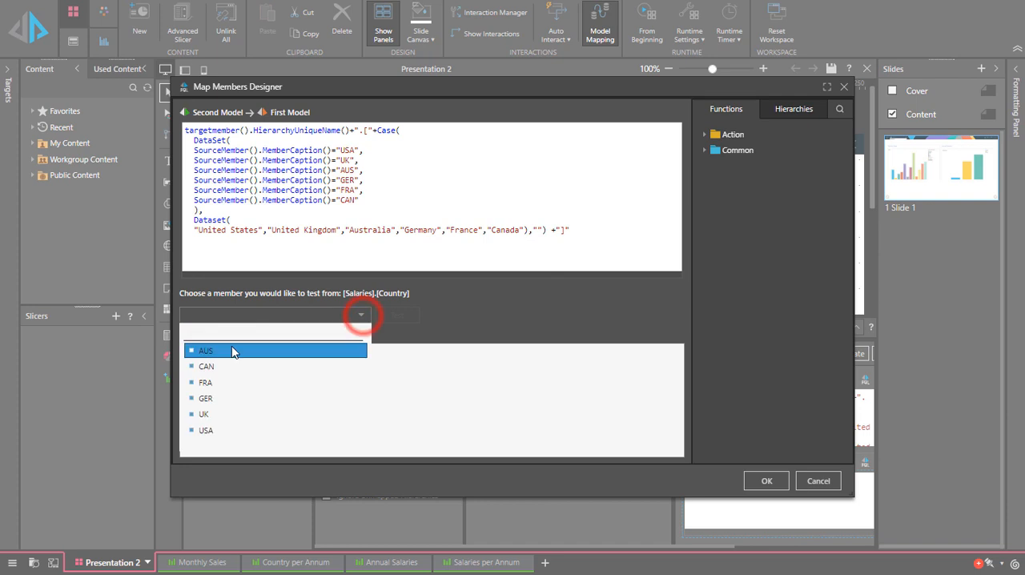
{"action": "left_click", "coordinate": [222, 350]}
{"action": "left_click", "coordinate": [411, 315]}
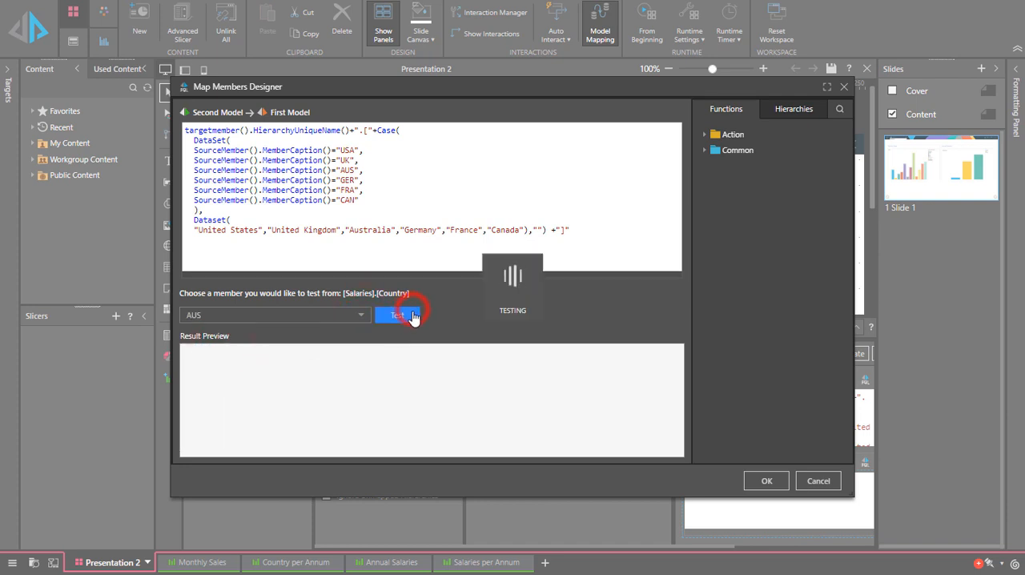
{"action": "left_click", "coordinate": [361, 315]}
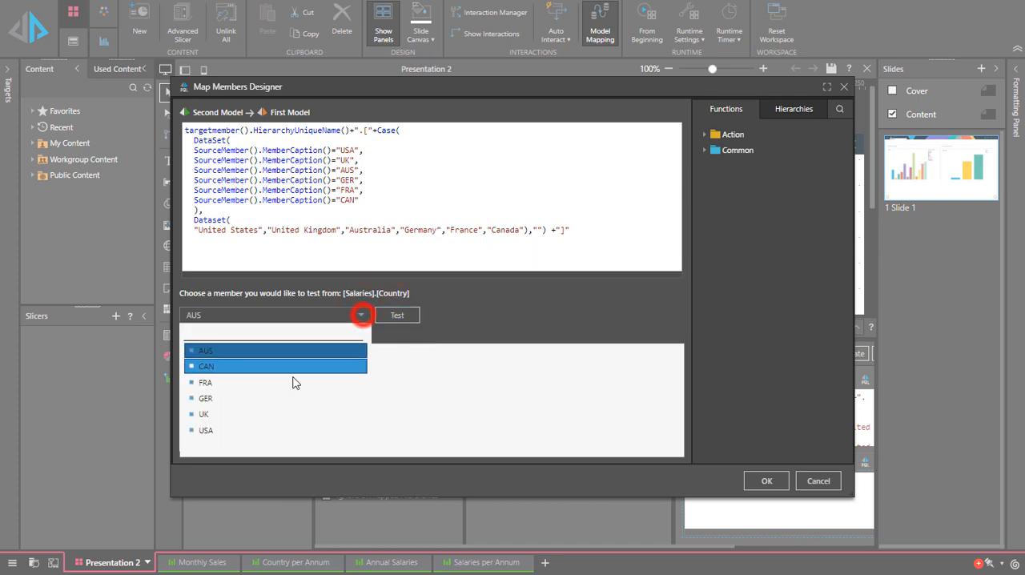
{"action": "left_click", "coordinate": [229, 430]}
{"action": "left_click", "coordinate": [396, 317]}
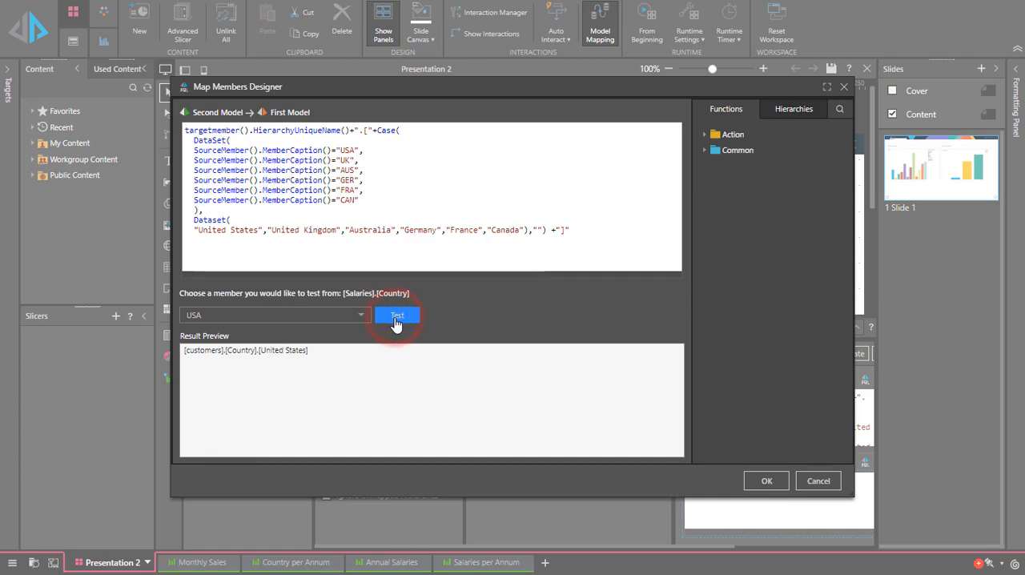
{"action": "left_click", "coordinate": [765, 480]}
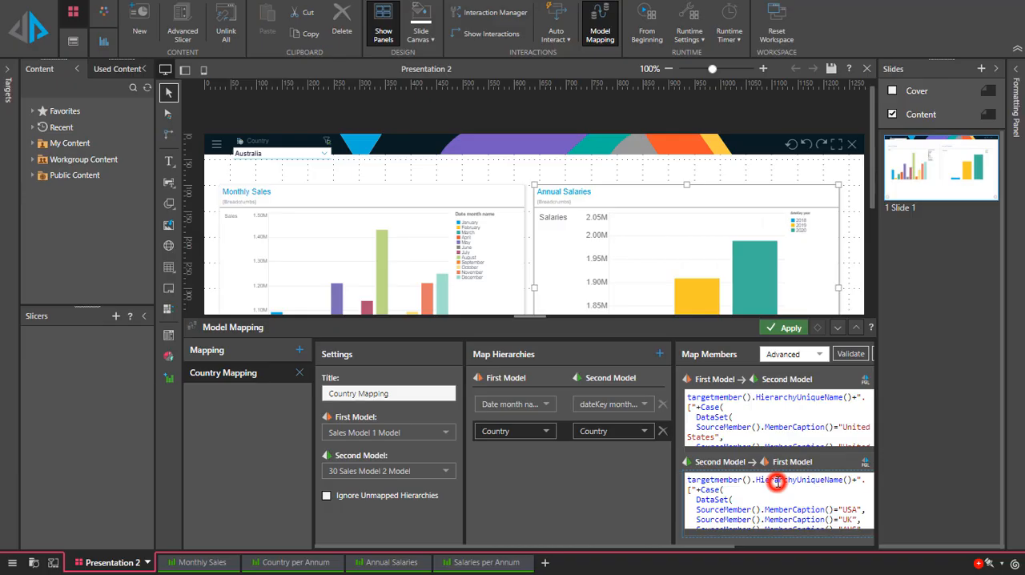
Apply the Country Mapping, dismiss the notification, and close the model mapping settings.
{"action": "left_click", "coordinate": [790, 328]}
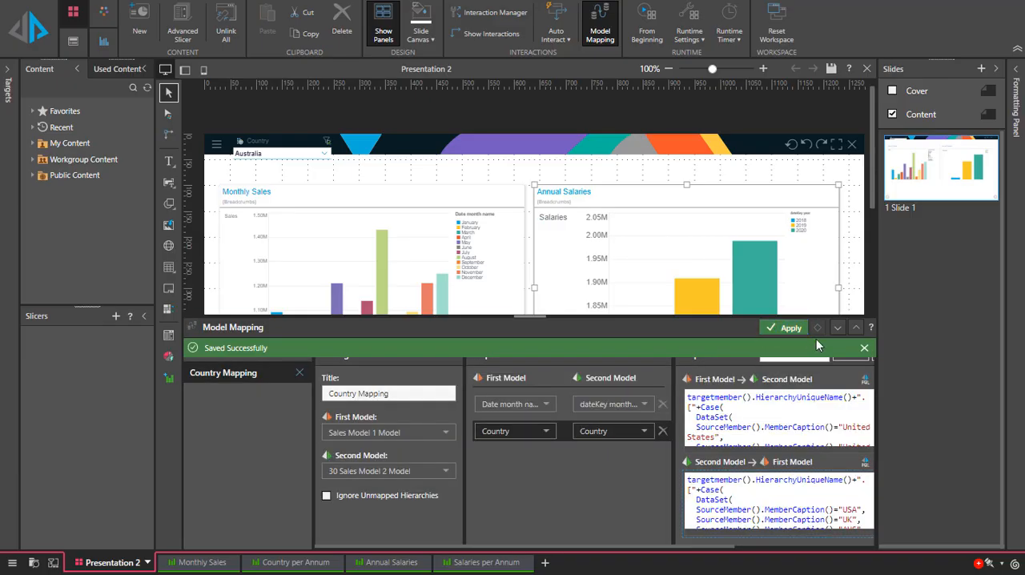
{"action": "left_click", "coordinate": [865, 348]}
{"action": "left_click", "coordinate": [837, 327]}
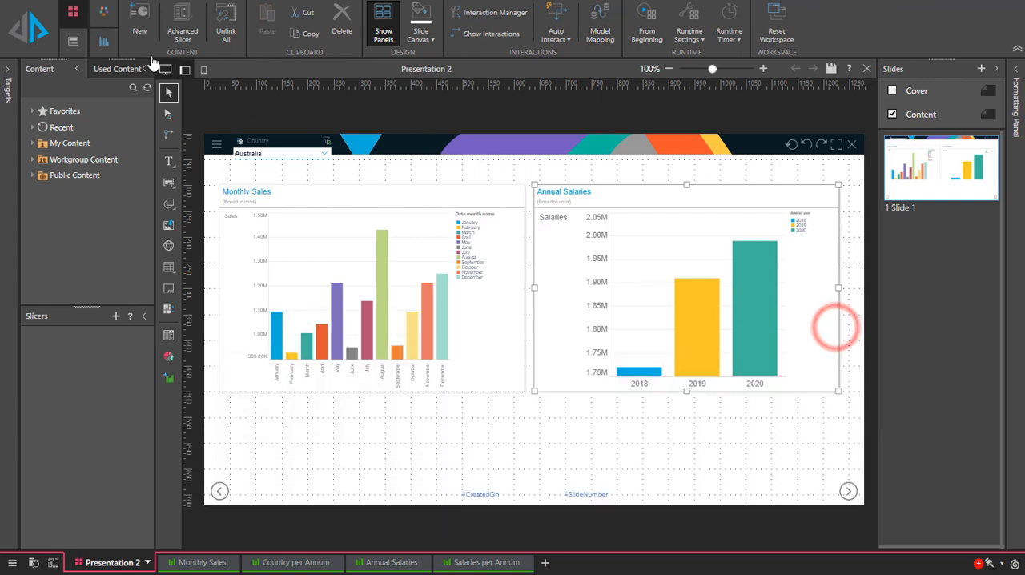
Preview Presentation 2 at runtime and set the Country slicer to France, then to United Kingdom.
{"action": "left_click", "coordinate": [31, 35]}
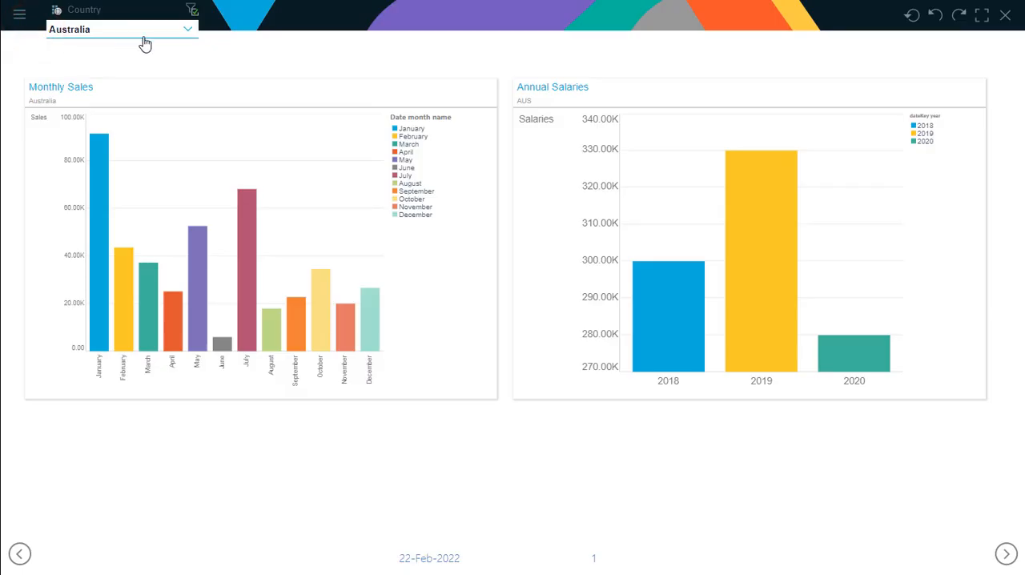
{"action": "left_click", "coordinate": [145, 35]}
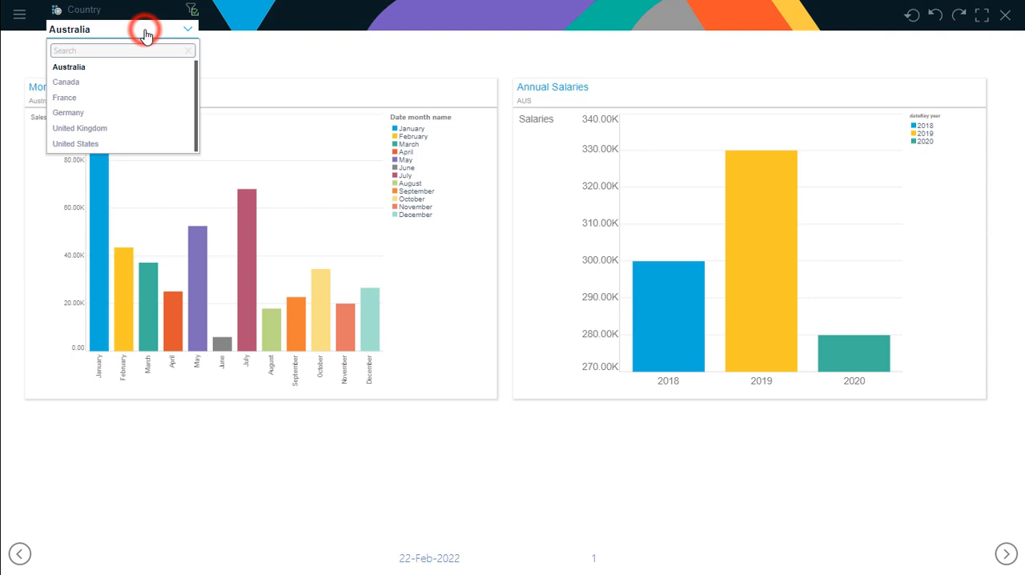
{"action": "left_click", "coordinate": [80, 100]}
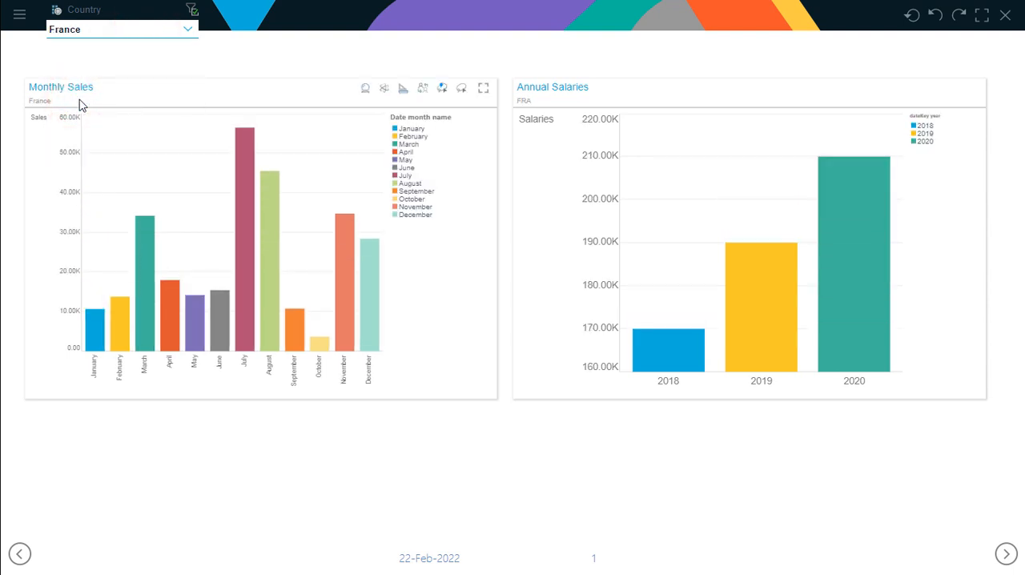
{"action": "left_click", "coordinate": [142, 34]}
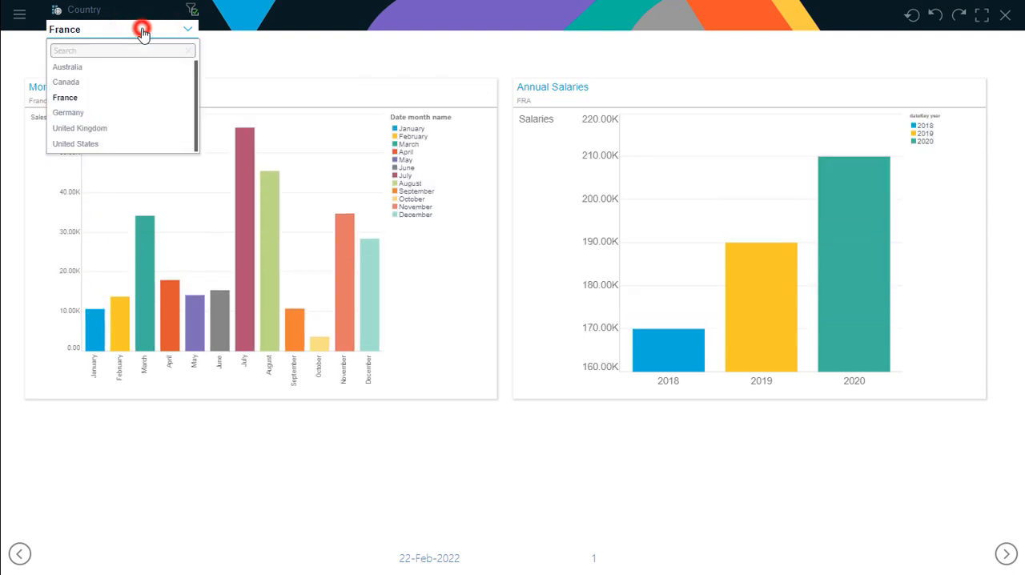
{"action": "left_click", "coordinate": [99, 132]}
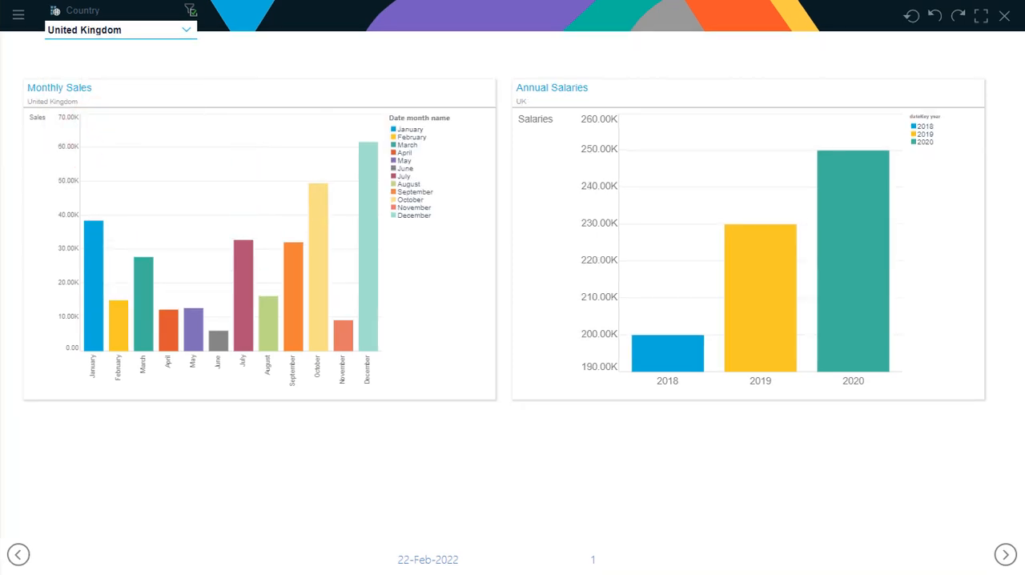
Filter Monthly Sales by the 2018, 2019 and 2020 columns of Annual Salaries in turn.
{"action": "left_click", "coordinate": [679, 359]}
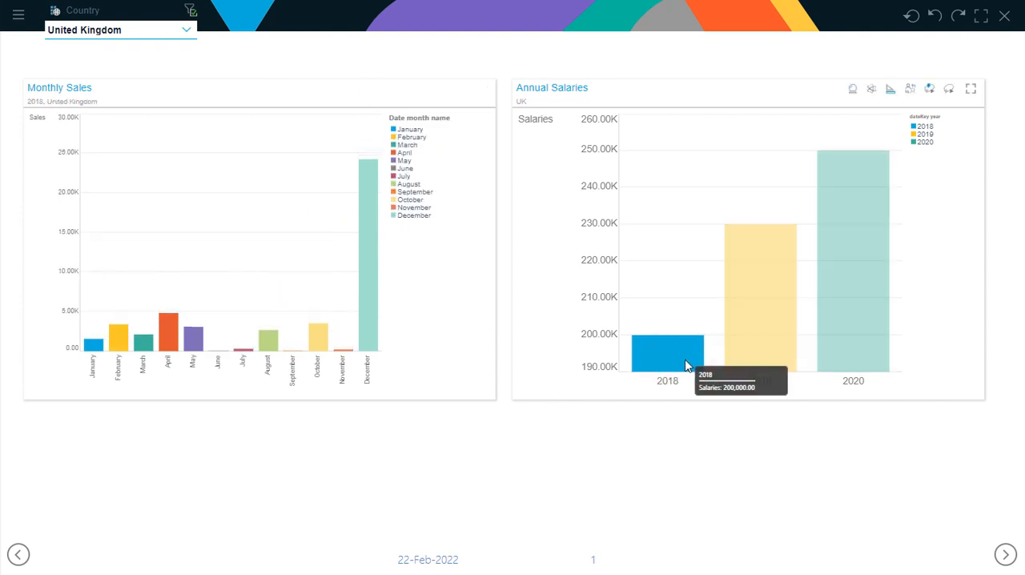
{"action": "left_click", "coordinate": [763, 346]}
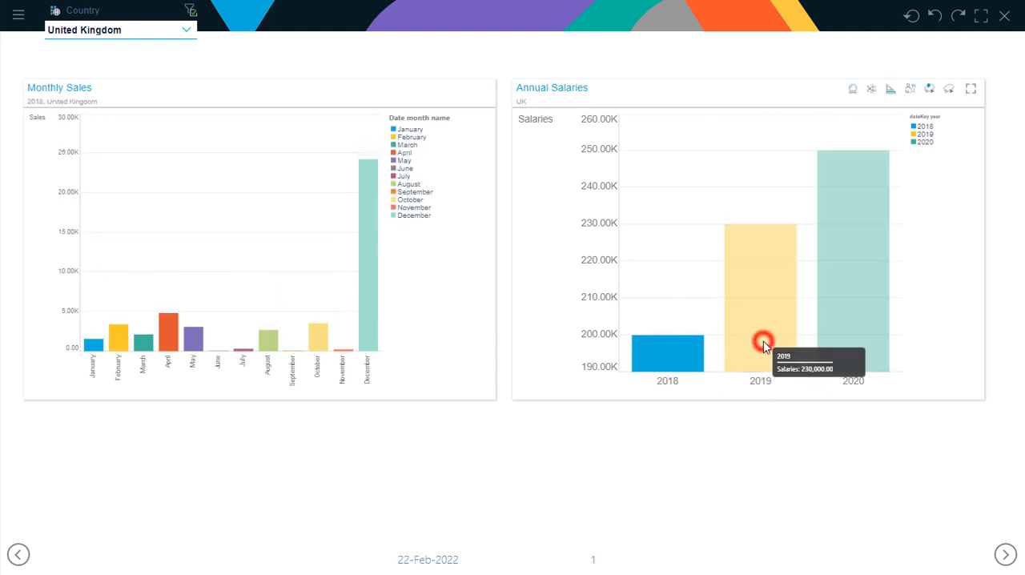
{"action": "left_click", "coordinate": [845, 339]}
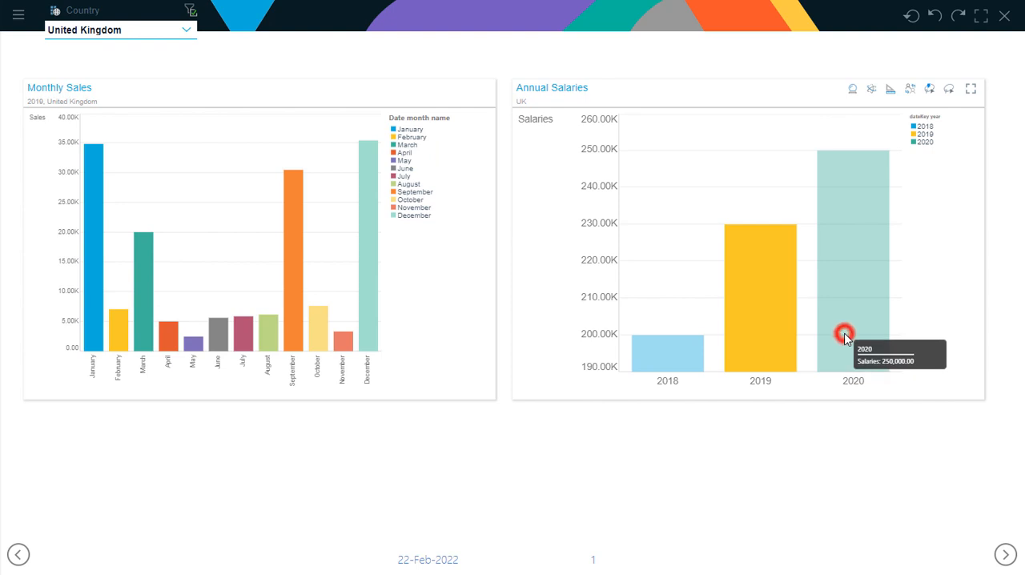